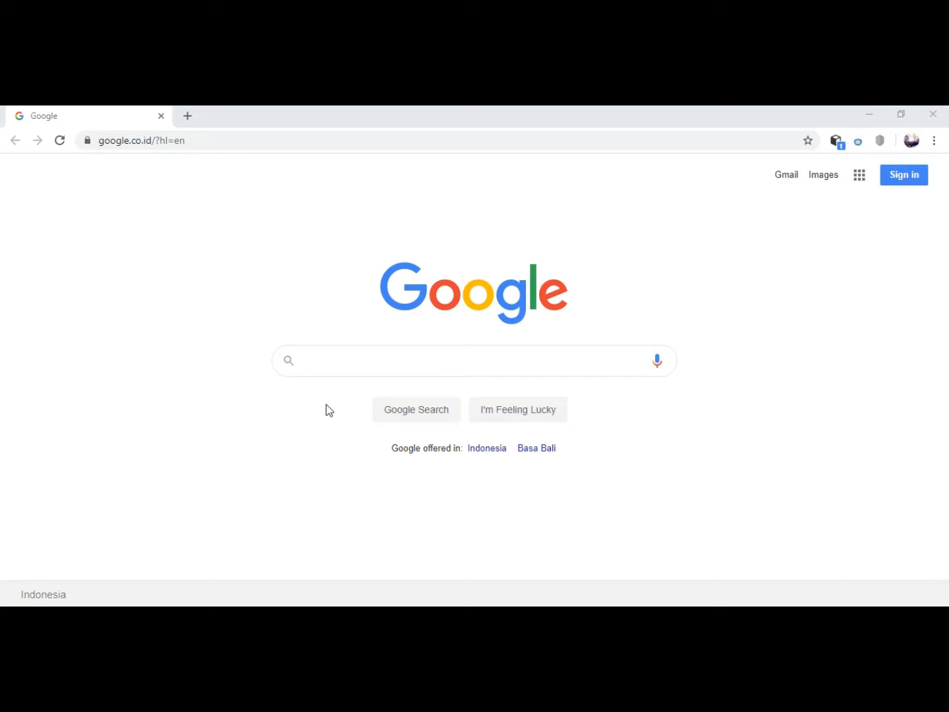
Search Google for keluargasehat.kemkes.go.id and open the Aplikasi Keluarga Sehat portal from the results.
{"action": "left_click", "coordinate": [316, 365]}
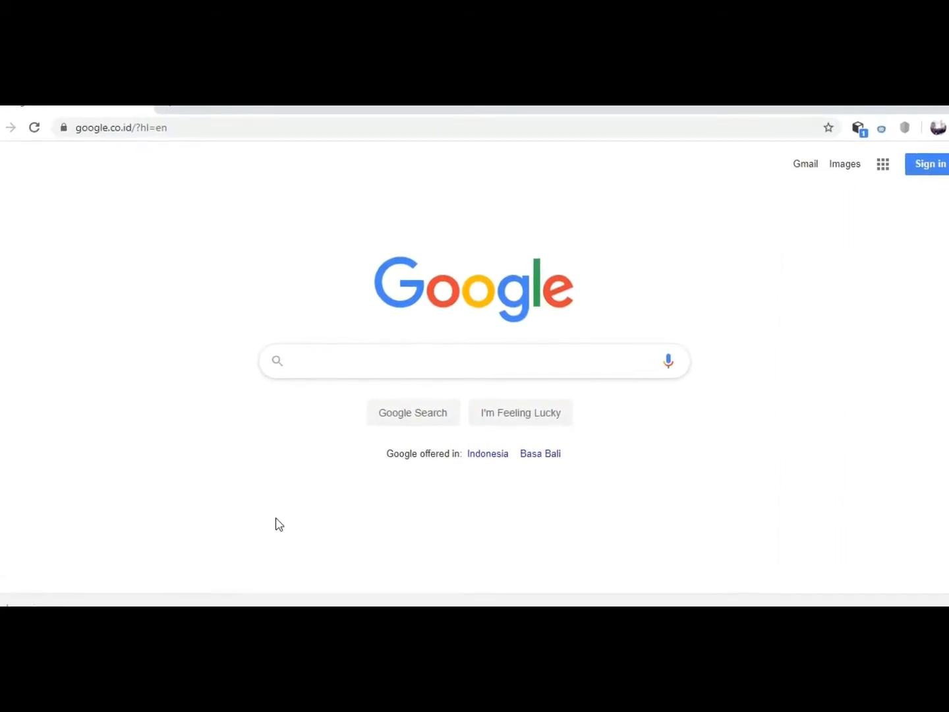
{"action": "type", "text": "keluarga"}
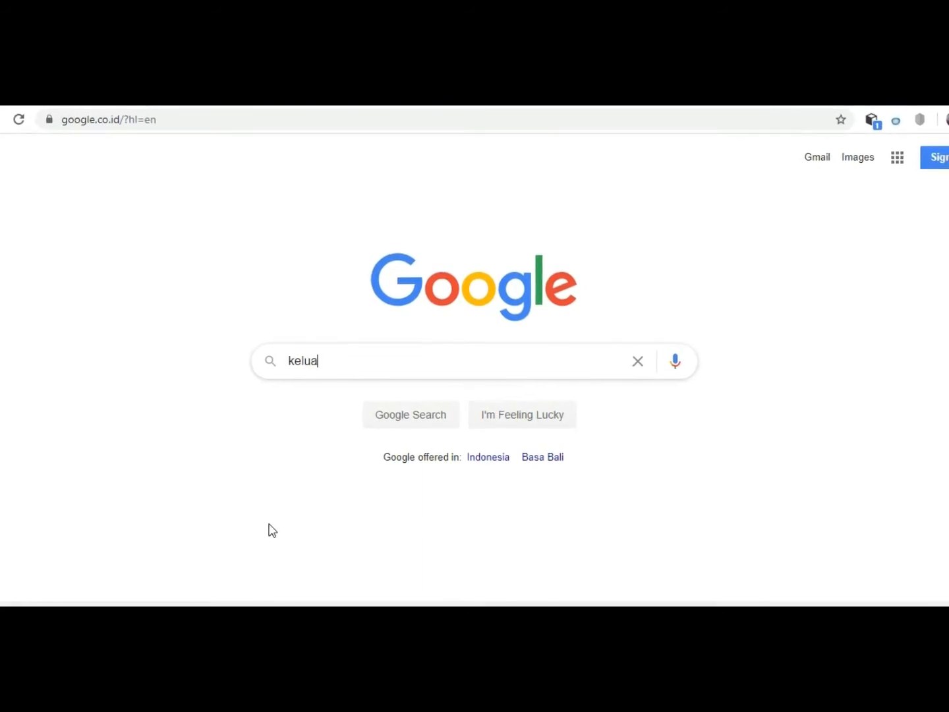
{"action": "type", "text": "sehat"}
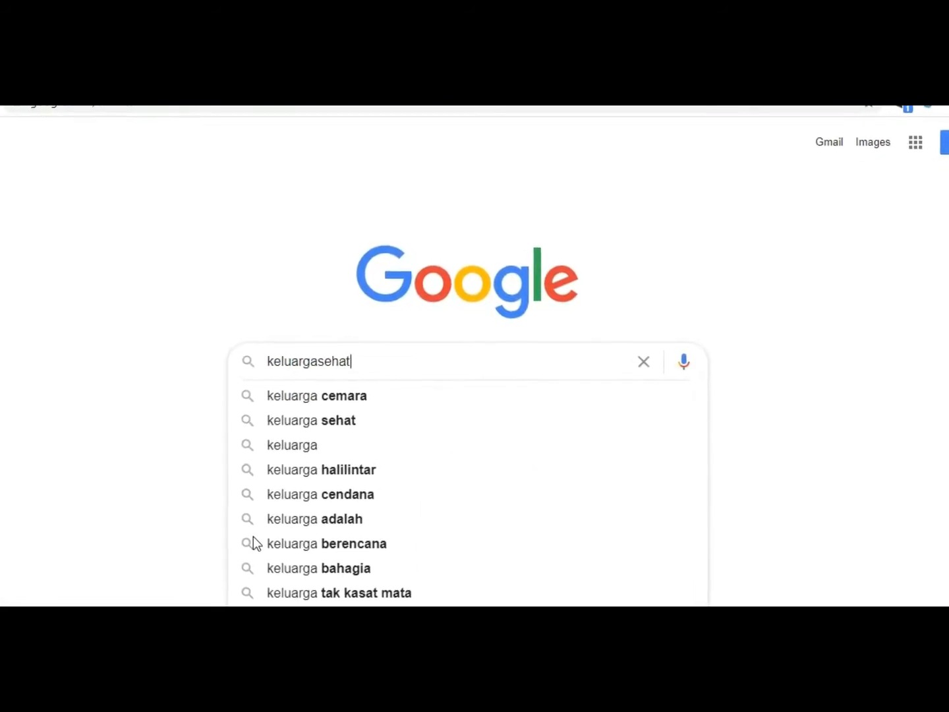
{"action": "type", "text": " kemkes"}
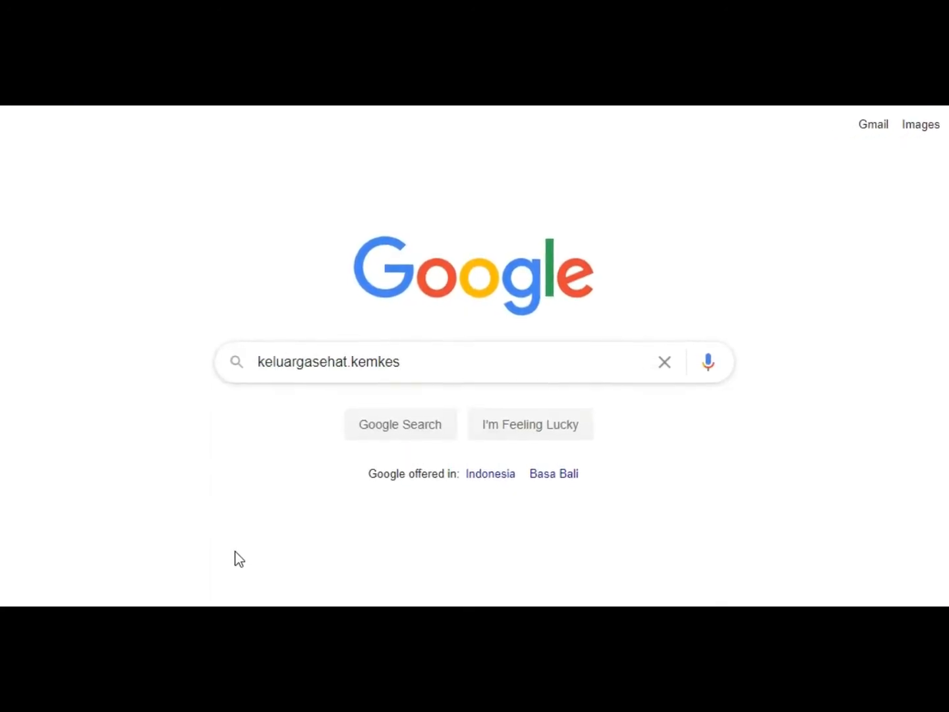
{"action": "type", "text": ".go.id"}
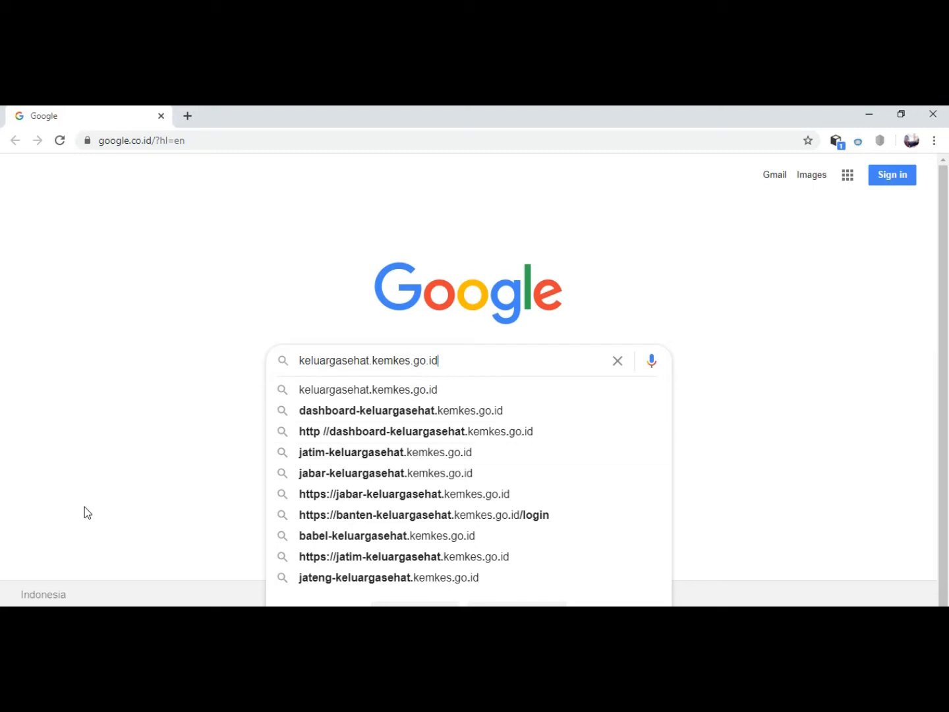
{"action": "key", "text": "Return"}
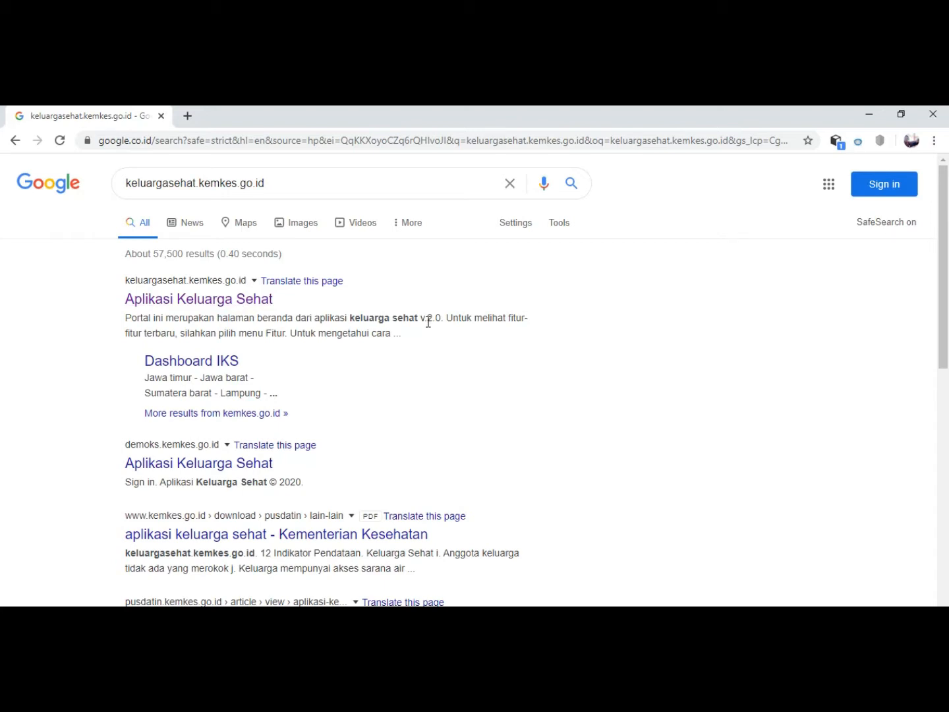
{"action": "left_click", "coordinate": [183, 304]}
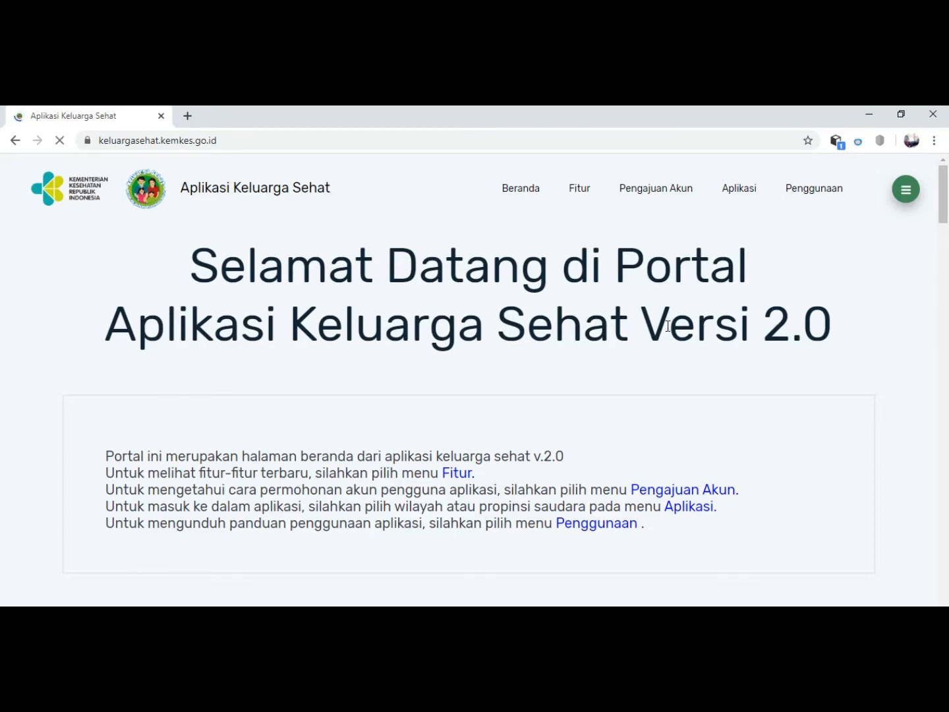
Go to the portal's list of provincial applications and open the login page for Kalimantan Tengah.
{"action": "scroll", "coordinate": [667, 326], "scroll_direction": "down", "scroll_amount": 5}
{"action": "scroll", "coordinate": [667, 326], "scroll_direction": "up", "scroll_amount": 5}
{"action": "left_click", "coordinate": [739, 189]}
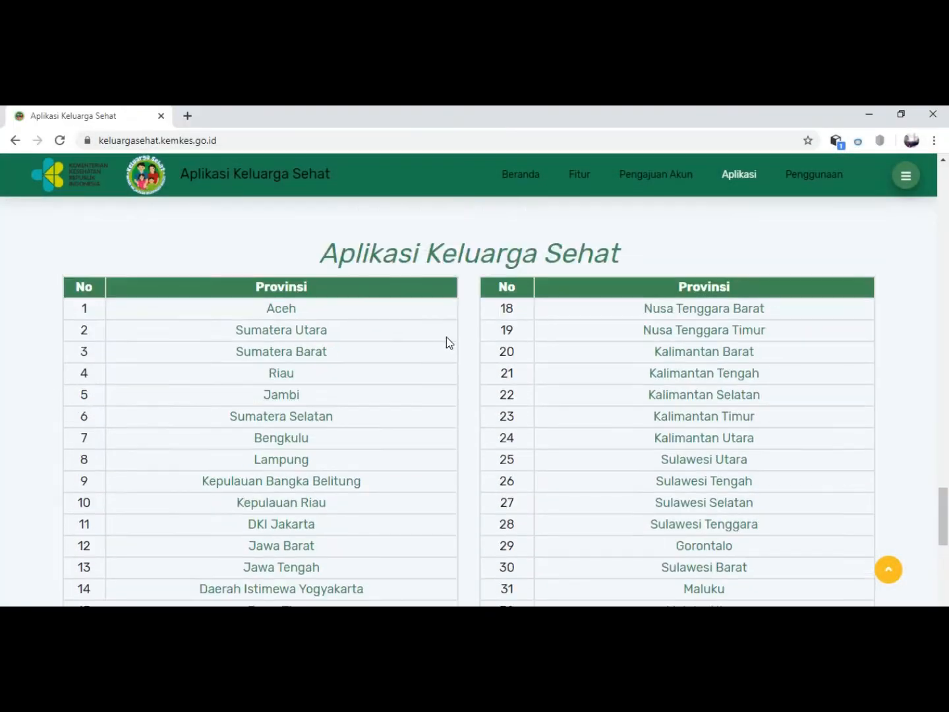
{"action": "left_click", "coordinate": [662, 377]}
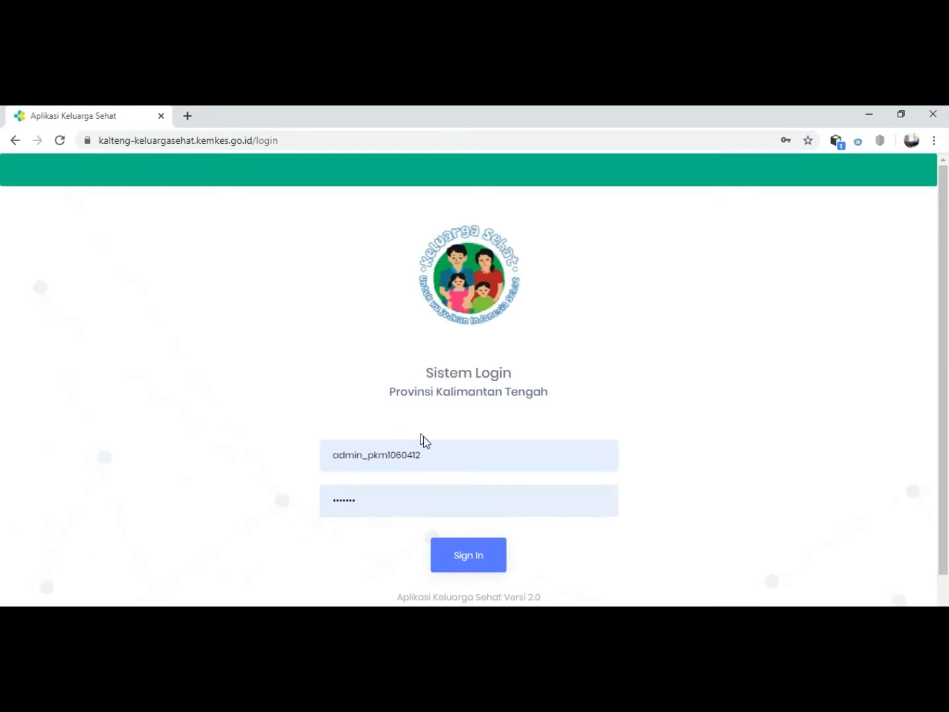
Clear the prefilled username, fill in a saved e-mail login with its password, and select the username text for replacement.
{"action": "left_click", "coordinate": [423, 456]}
{"action": "left_click_drag", "start_coordinate": [422, 456], "coordinate": [340, 460]}
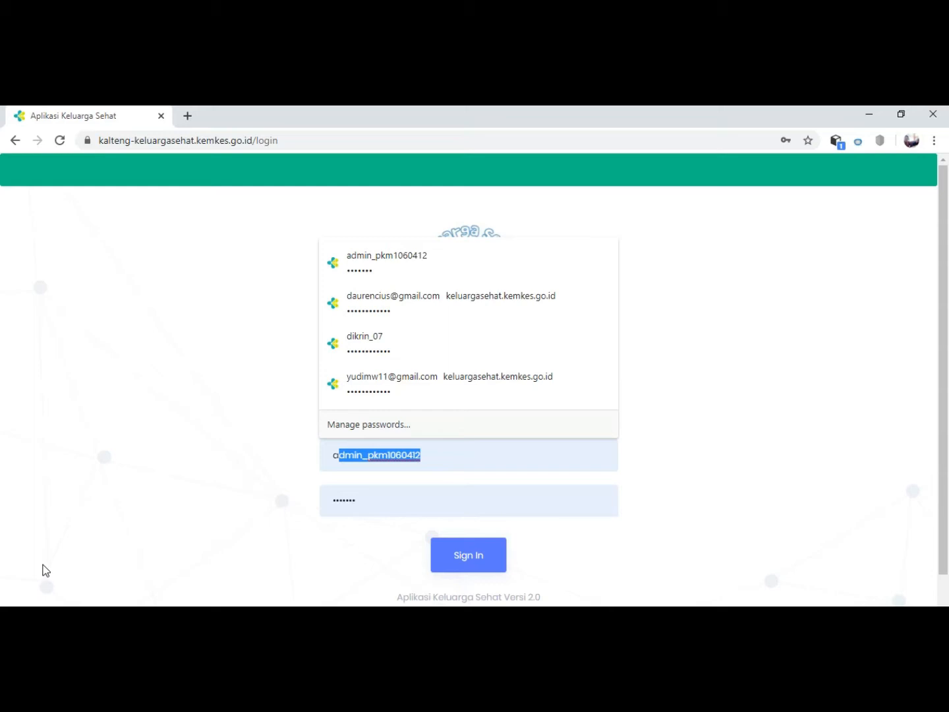
{"action": "key", "text": "BackSpace"}
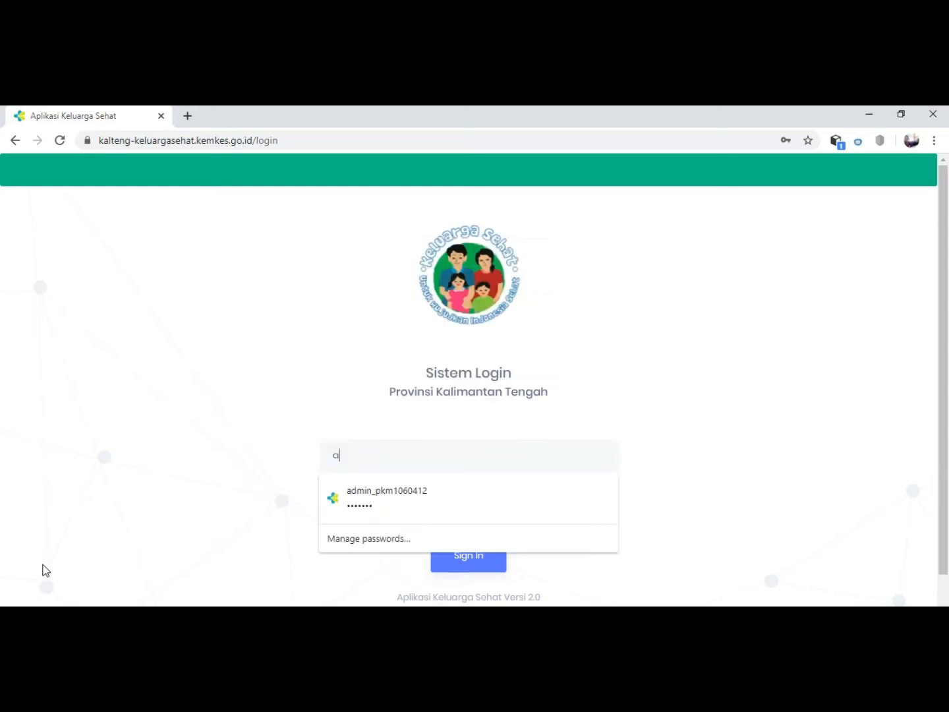
{"action": "key", "text": "BackSpace"}
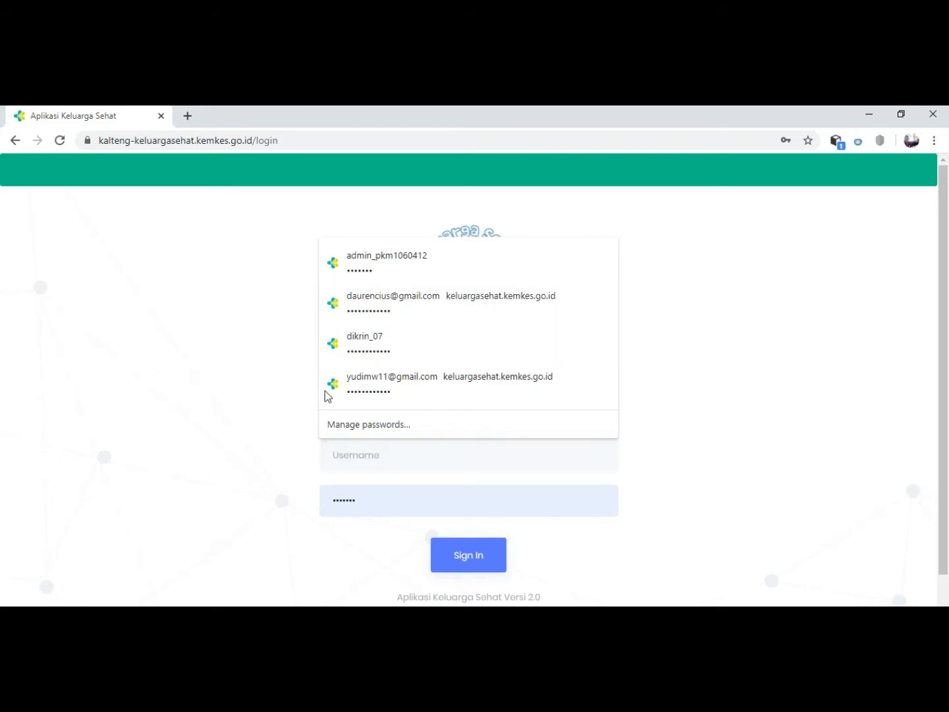
{"action": "left_click", "coordinate": [370, 384]}
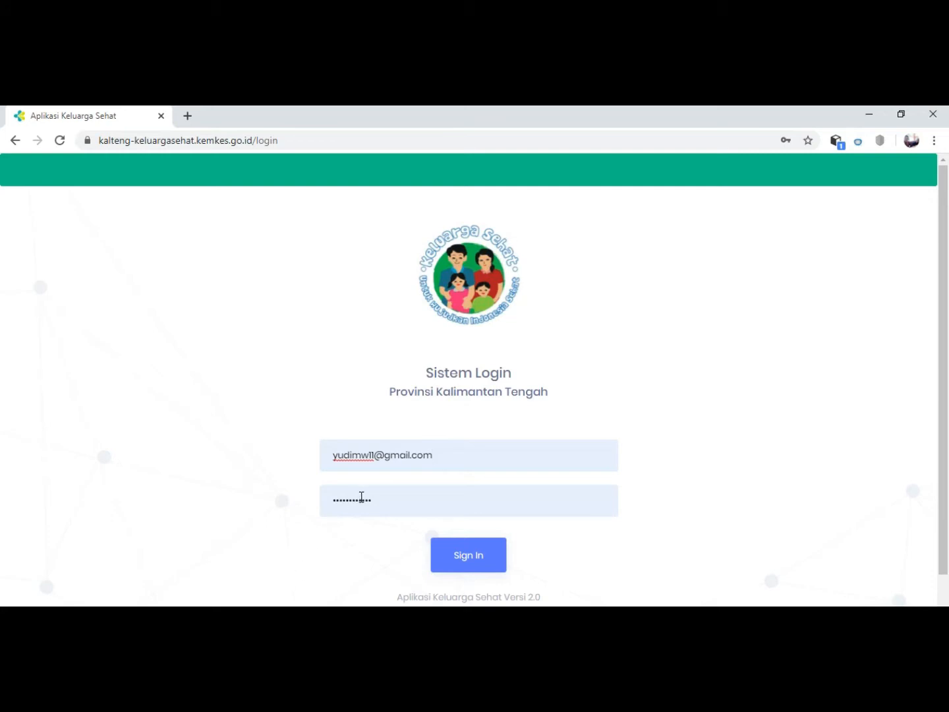
{"action": "left_click_drag", "start_coordinate": [433, 453], "coordinate": [426, 455]}
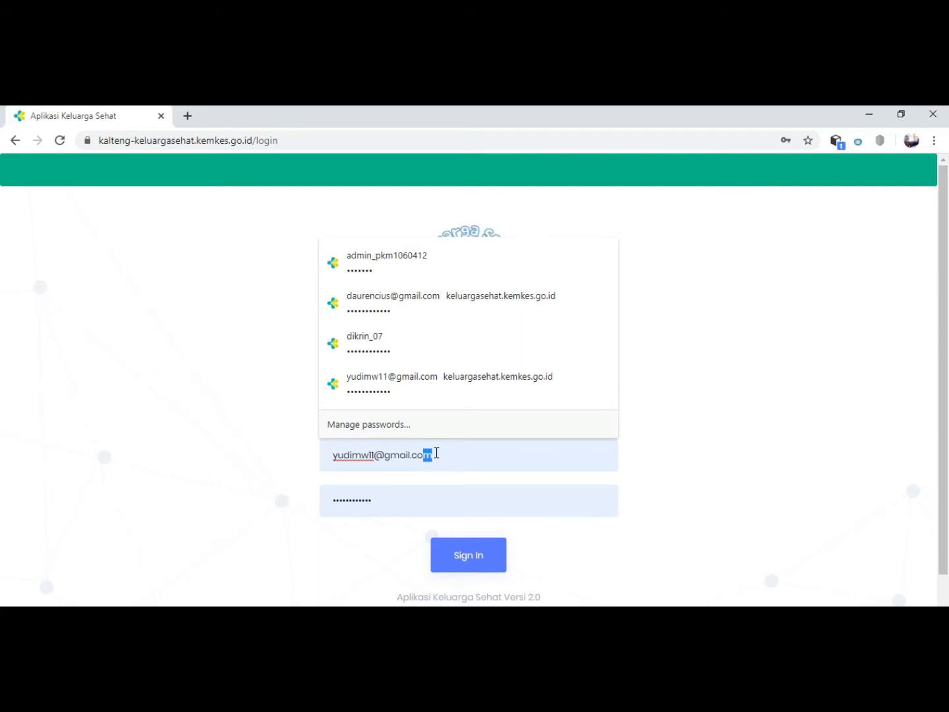
{"action": "left_click", "coordinate": [429, 457]}
{"action": "left_click_drag", "start_coordinate": [433, 457], "coordinate": [324, 466]}
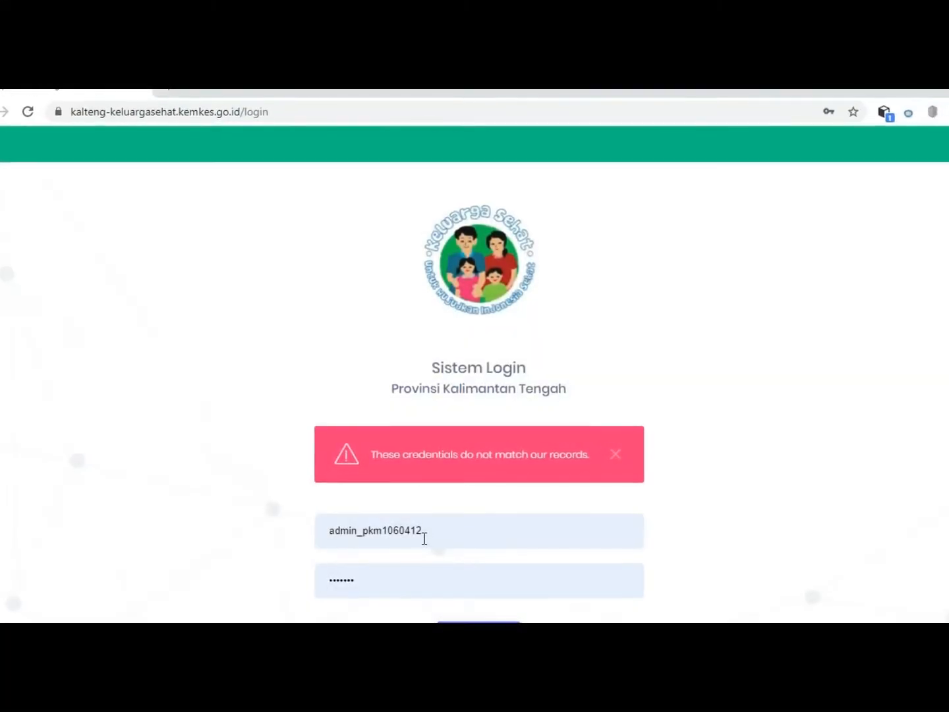
Replace the prefilled username with the account's own username and select the existing password for replacement.
{"action": "double_click", "coordinate": [425, 531]}
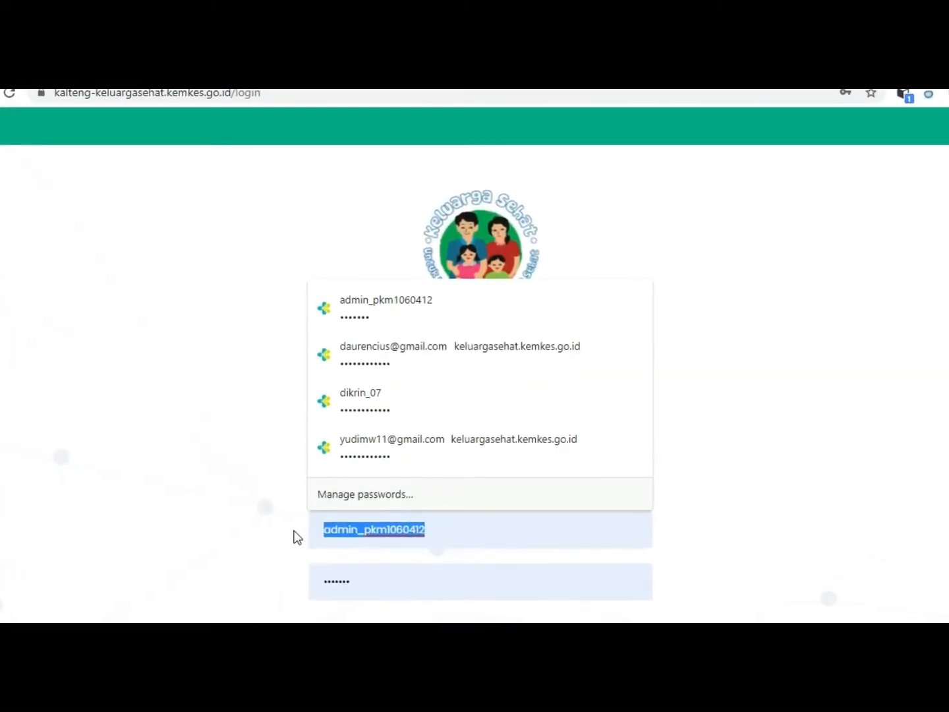
{"action": "type", "text": "yudim"}
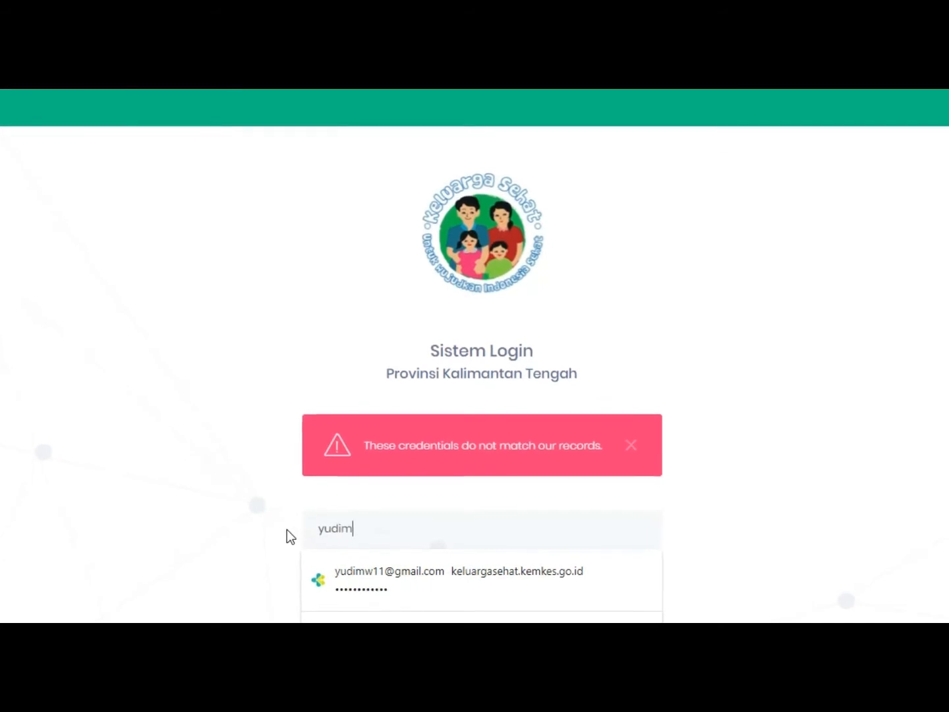
{"action": "type", "text": "w11"}
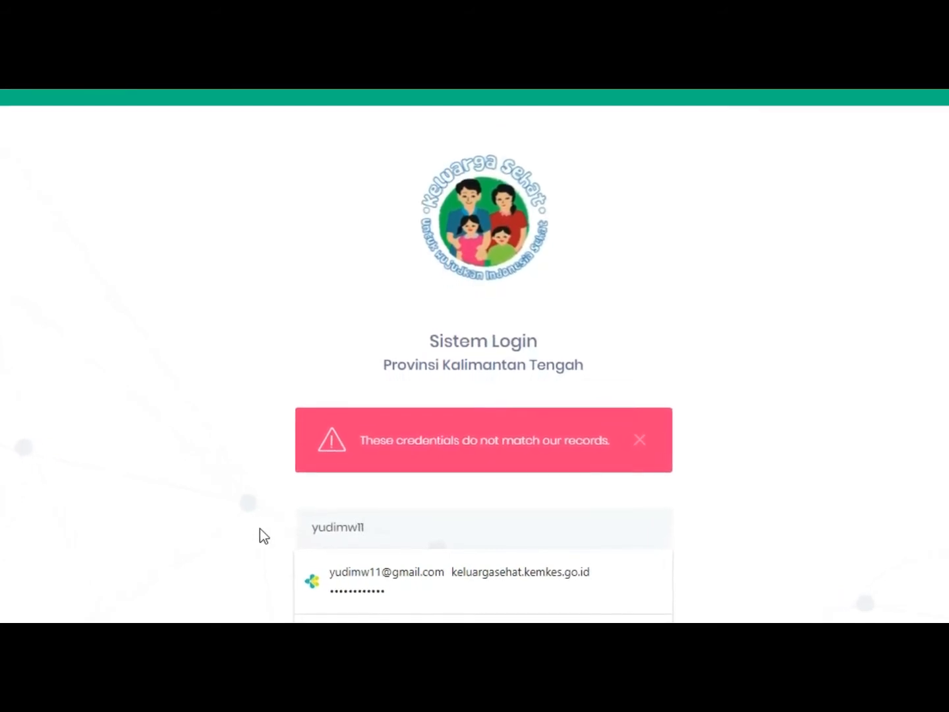
{"action": "left_click", "coordinate": [244, 527]}
{"action": "double_click", "coordinate": [341, 585]}
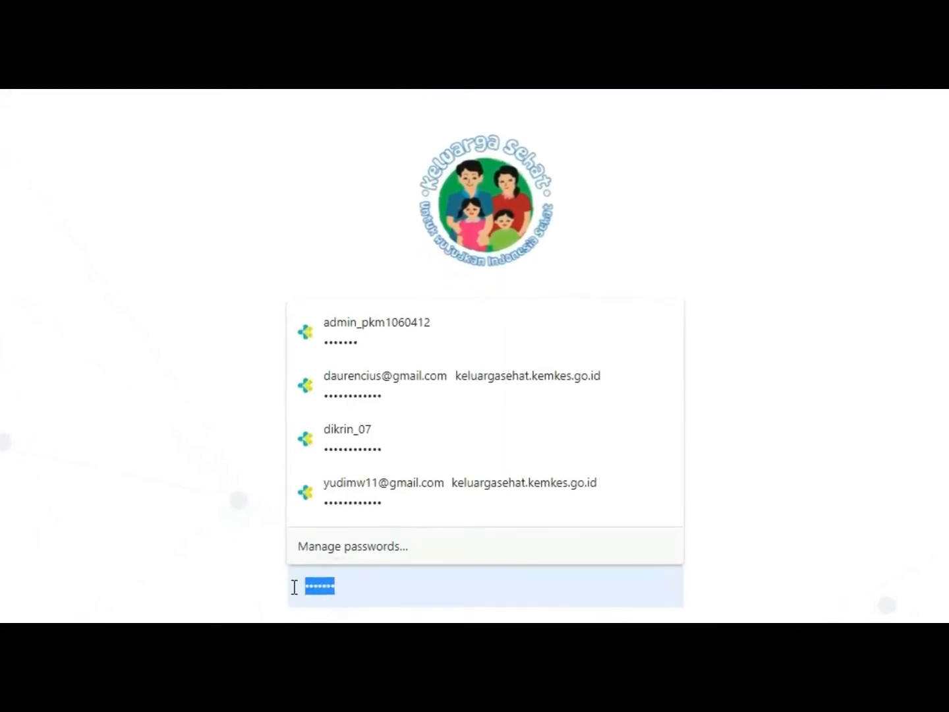
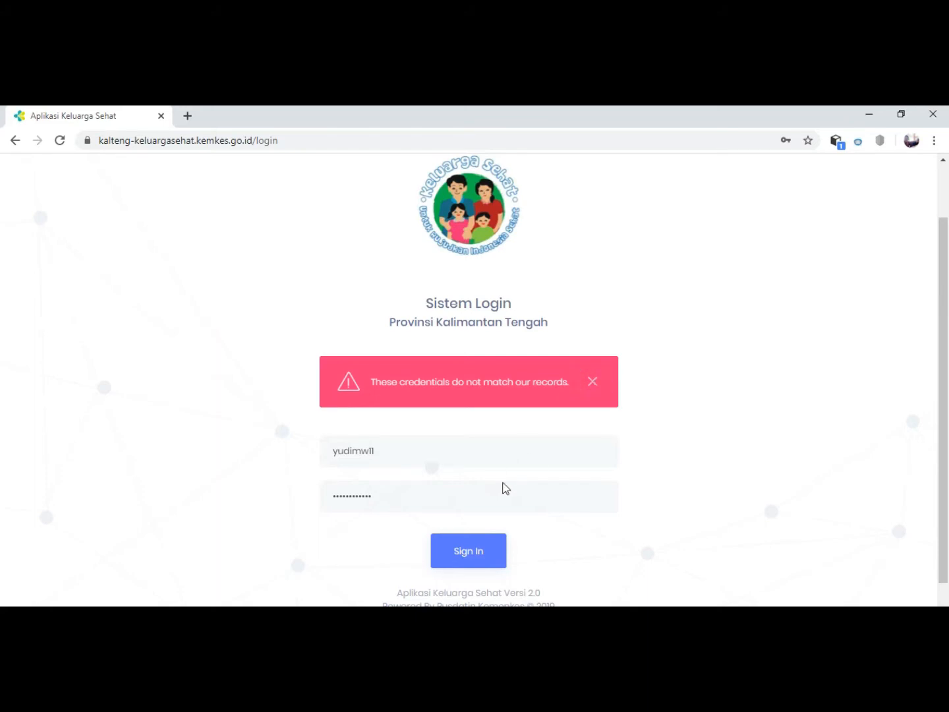
Submit the Kalimantan Tengah login form with the entered username and password to sign in.
{"action": "left_click", "coordinate": [466, 557]}
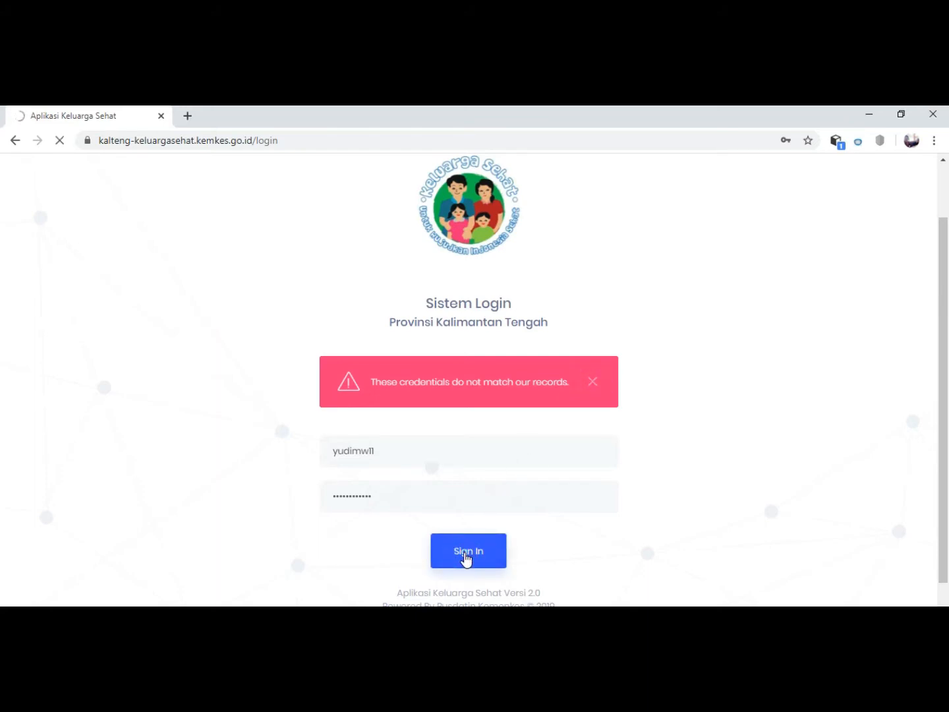
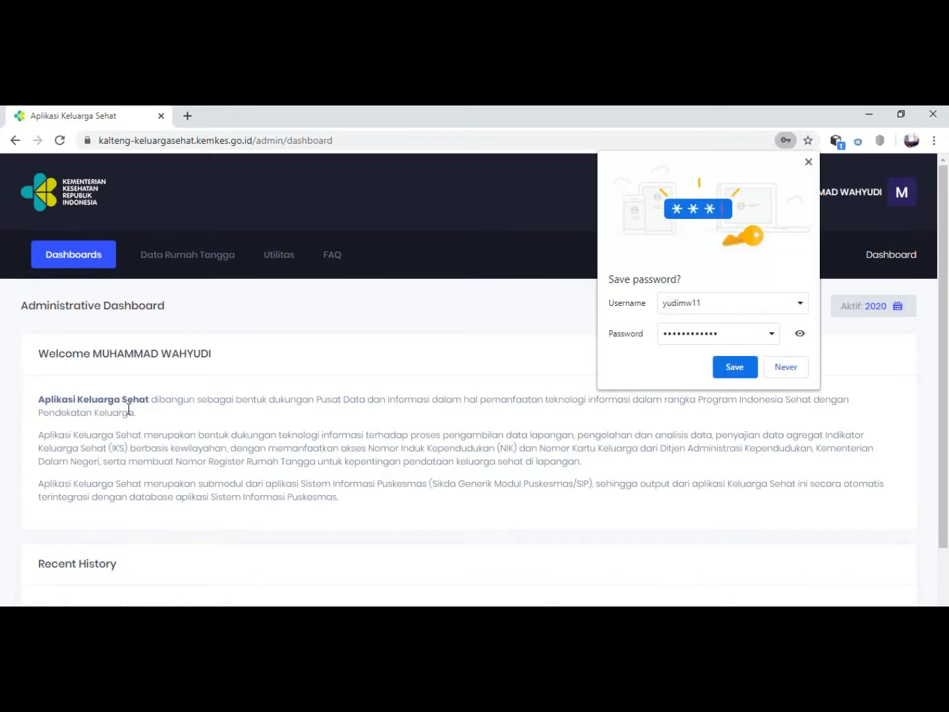
Save the offered login credentials in the browser's password manager and look over the administrative dashboard.
{"action": "left_click", "coordinate": [730, 369]}
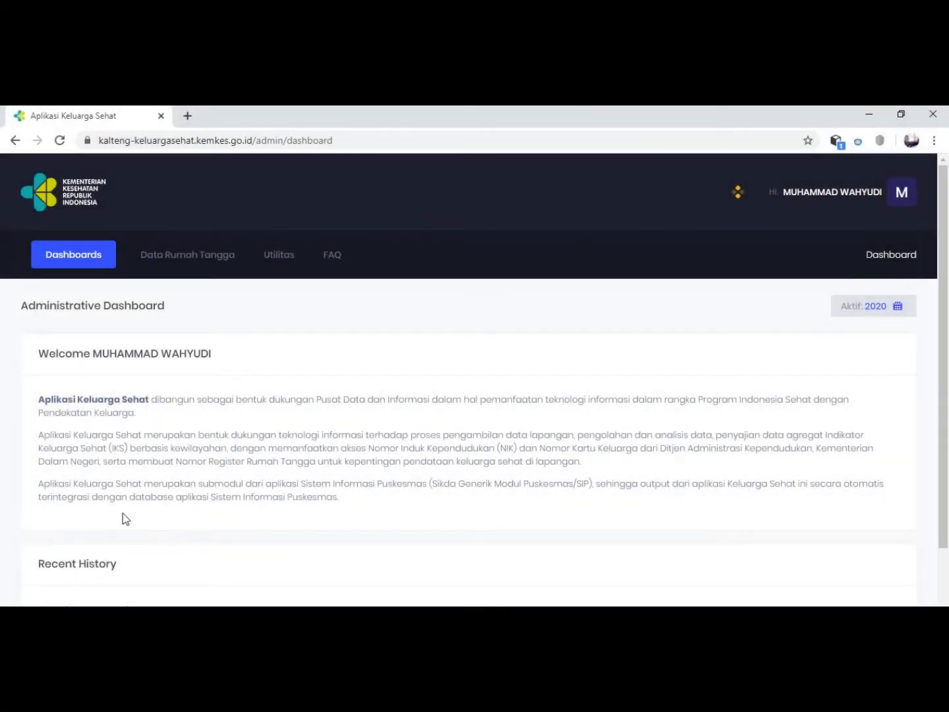
{"action": "scroll", "coordinate": [122, 513], "scroll_direction": "down", "scroll_amount": 2}
{"action": "scroll", "coordinate": [482, 430], "scroll_direction": "up", "scroll_amount": 2}
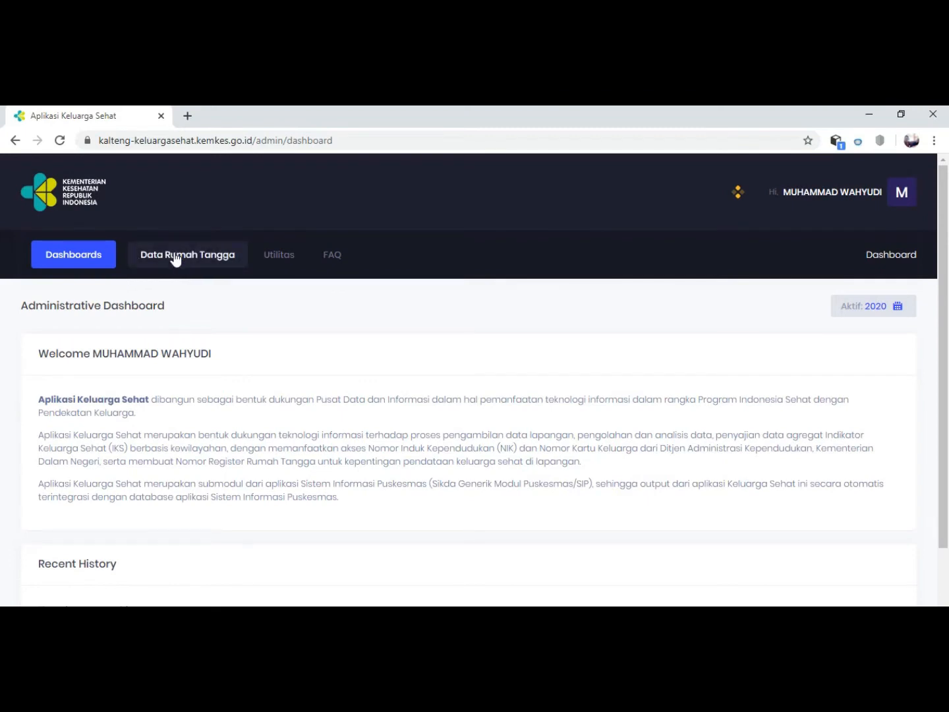
Open the household record with building number 155 and family number 001 from the Data Rumah Tangga list for editing.
{"action": "left_click", "coordinate": [182, 261]}
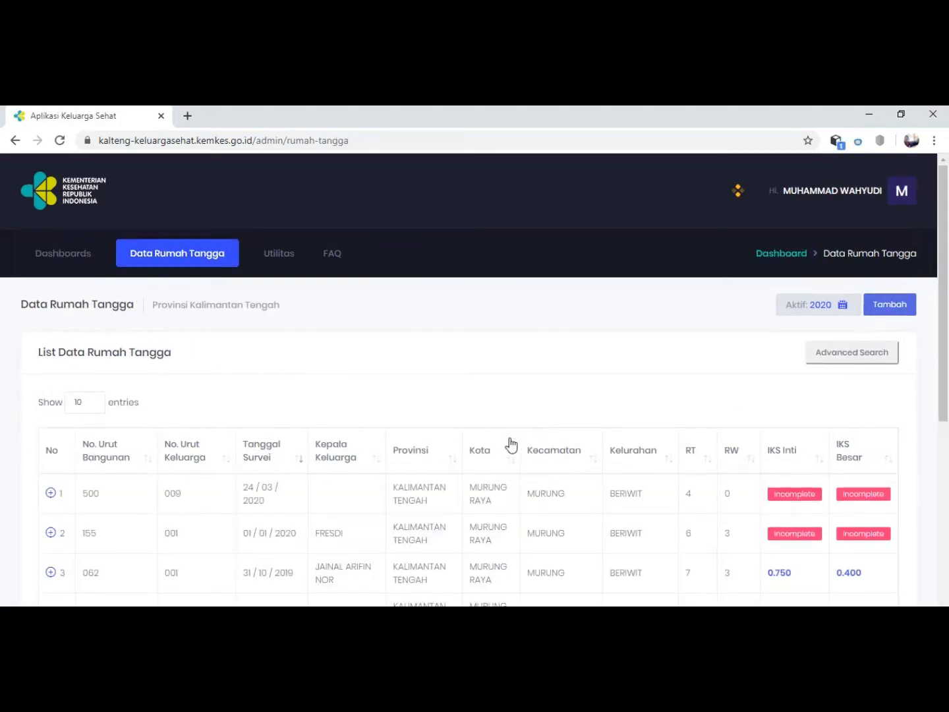
{"action": "scroll", "coordinate": [508, 428], "scroll_direction": "down", "scroll_amount": 2}
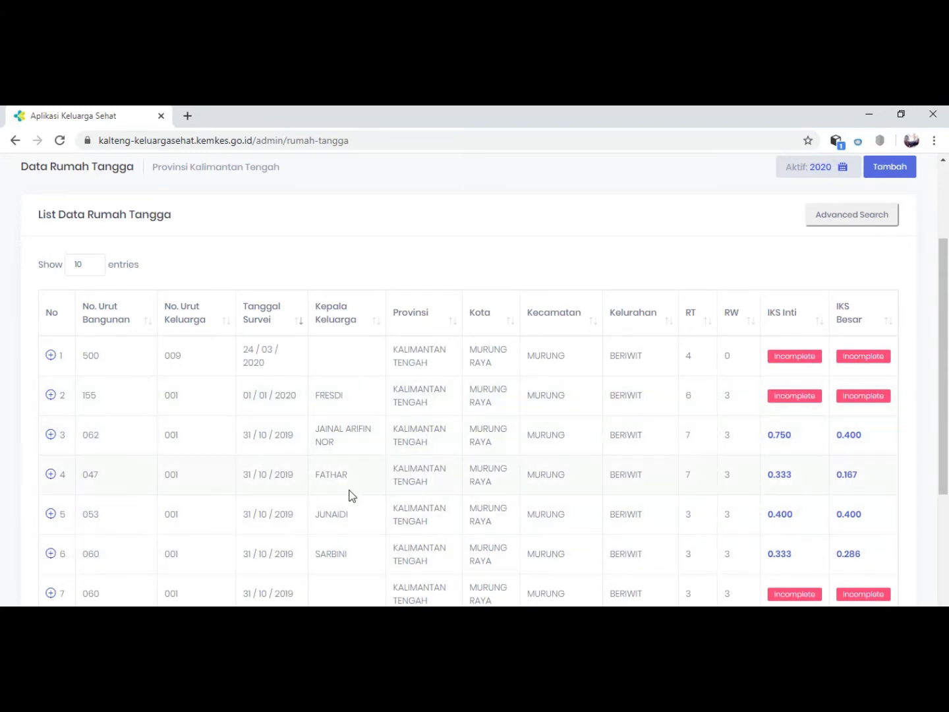
{"action": "scroll", "coordinate": [659, 466], "scroll_direction": "down", "scroll_amount": 2}
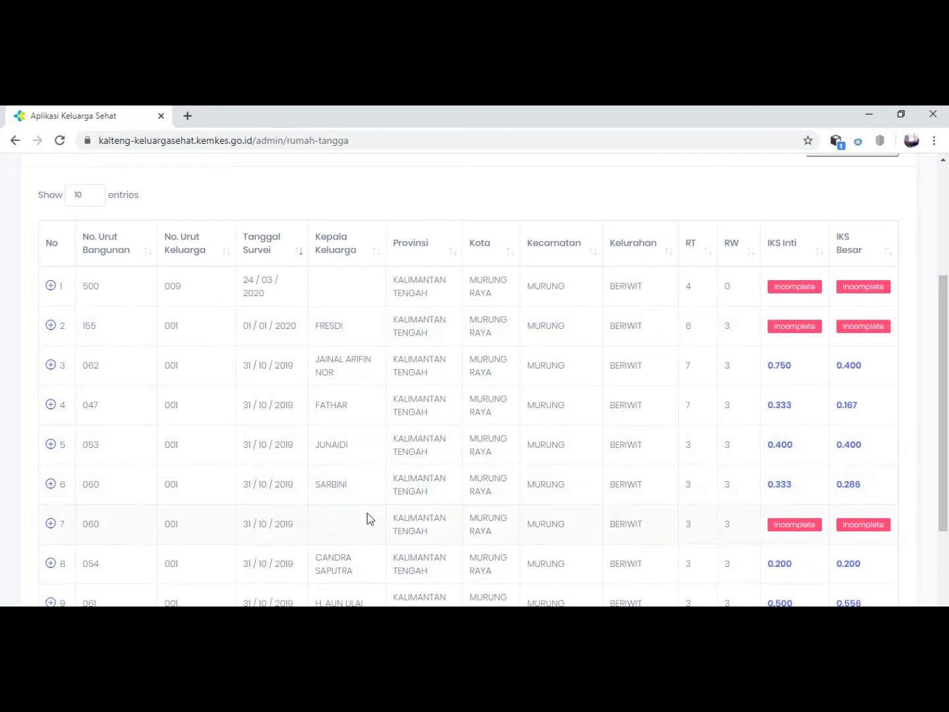
{"action": "left_click", "coordinate": [50, 327]}
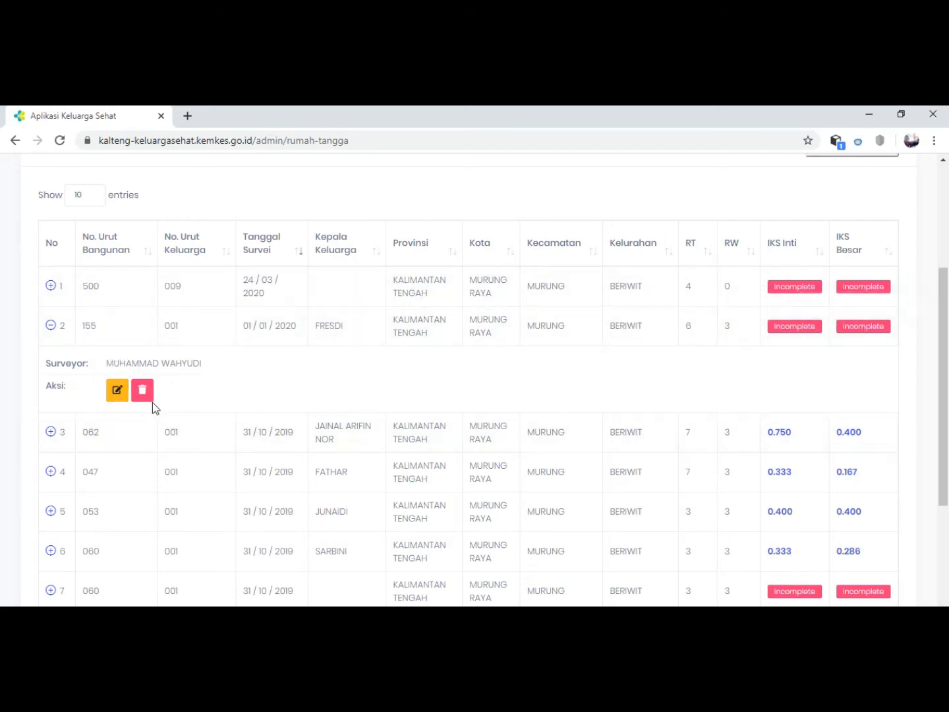
{"action": "left_click", "coordinate": [117, 394]}
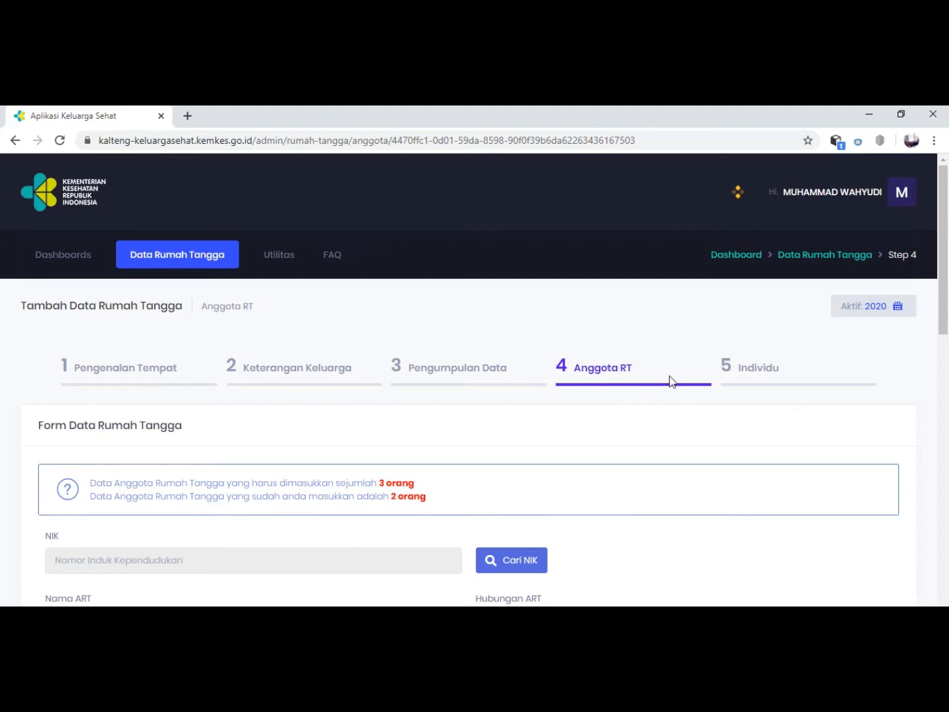
Examine the Anggota RT form and the Daftar Anggota Rumah Tangga list to compare required and already entered members.
{"action": "scroll", "coordinate": [613, 395], "scroll_direction": "down", "scroll_amount": 2}
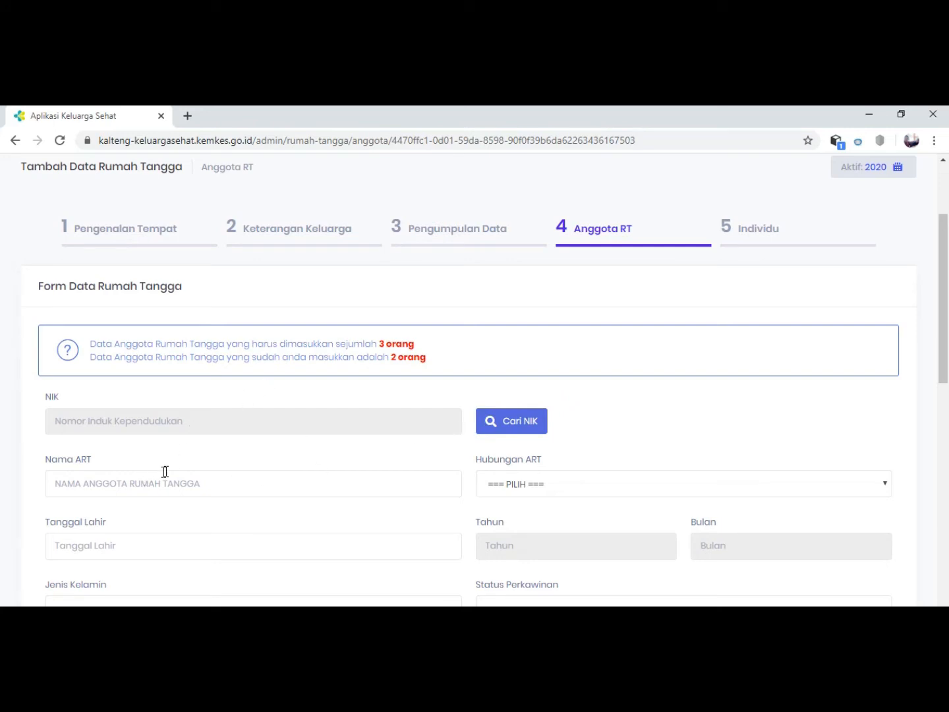
{"action": "scroll", "coordinate": [163, 472], "scroll_direction": "down", "scroll_amount": 3}
{"action": "scroll", "coordinate": [591, 436], "scroll_direction": "down", "scroll_amount": 6}
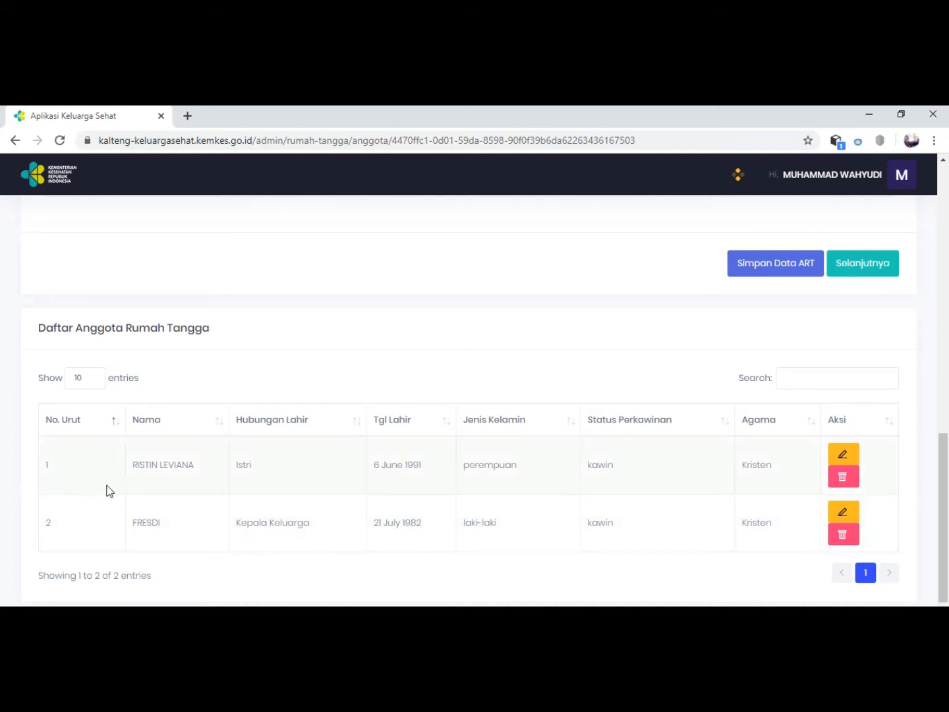
{"action": "scroll", "coordinate": [112, 491], "scroll_direction": "up", "scroll_amount": 1}
{"action": "scroll", "coordinate": [462, 495], "scroll_direction": "down", "scroll_amount": 2}
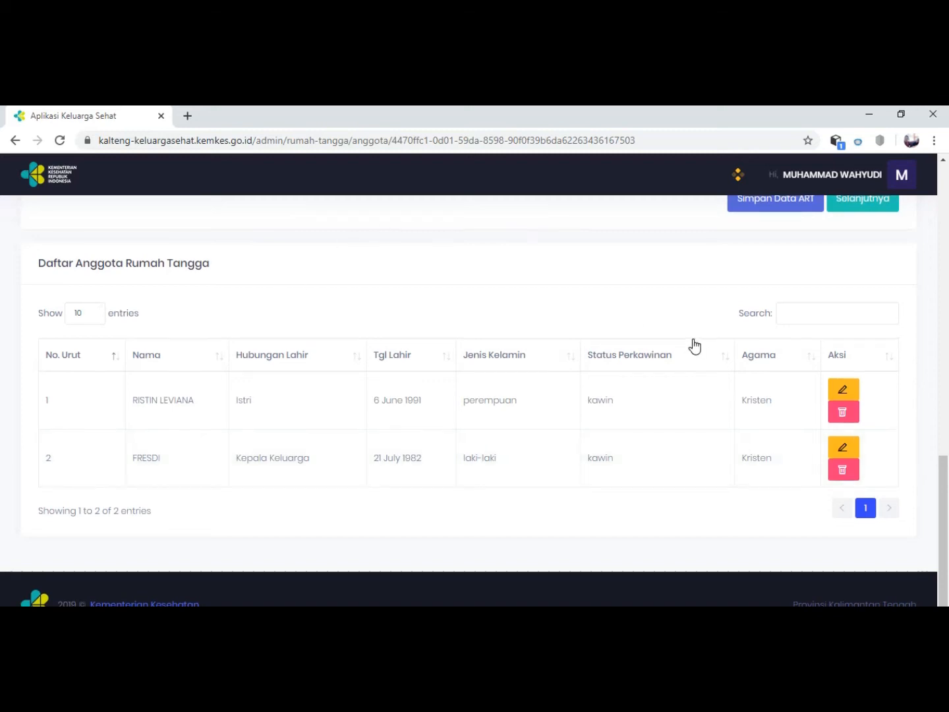
{"action": "scroll", "coordinate": [689, 344], "scroll_direction": "up", "scroll_amount": 4}
{"action": "scroll", "coordinate": [576, 462], "scroll_direction": "down", "scroll_amount": 1}
{"action": "scroll", "coordinate": [500, 487], "scroll_direction": "up", "scroll_amount": 6}
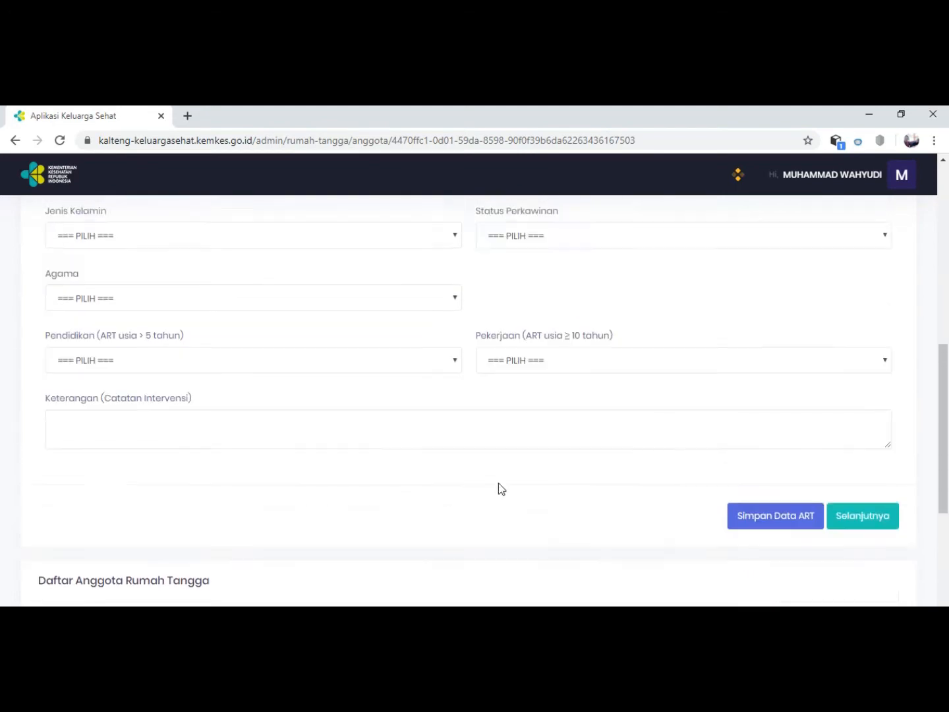
{"action": "scroll", "coordinate": [712, 335], "scroll_direction": "up", "scroll_amount": 3}
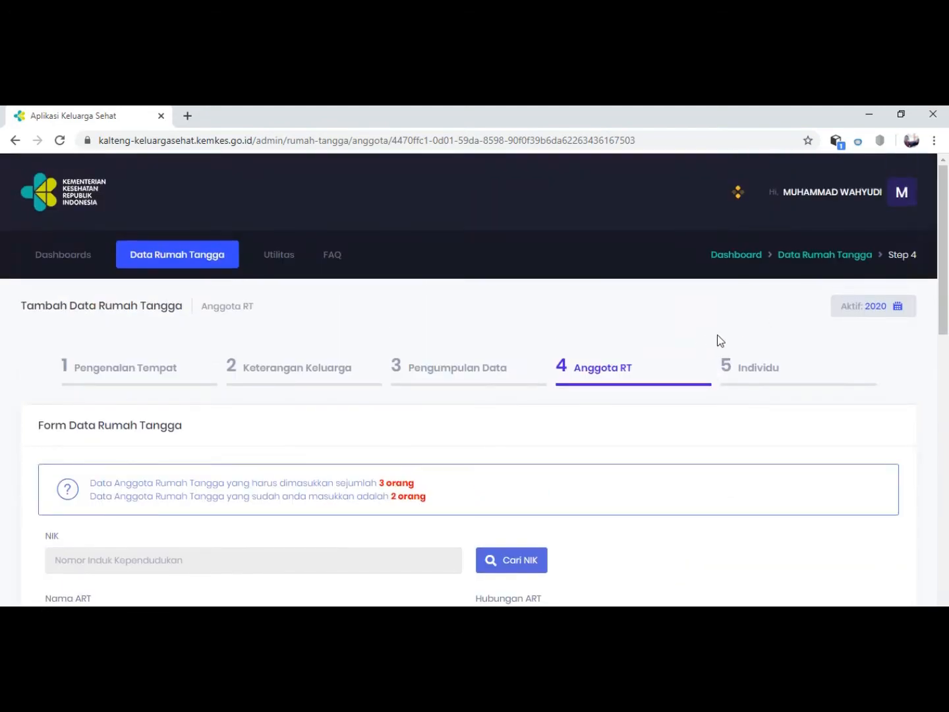
Try the Gunakan NIK option in the NIK search with the number field left empty.
{"action": "scroll", "coordinate": [360, 346], "scroll_direction": "down", "scroll_amount": 4}
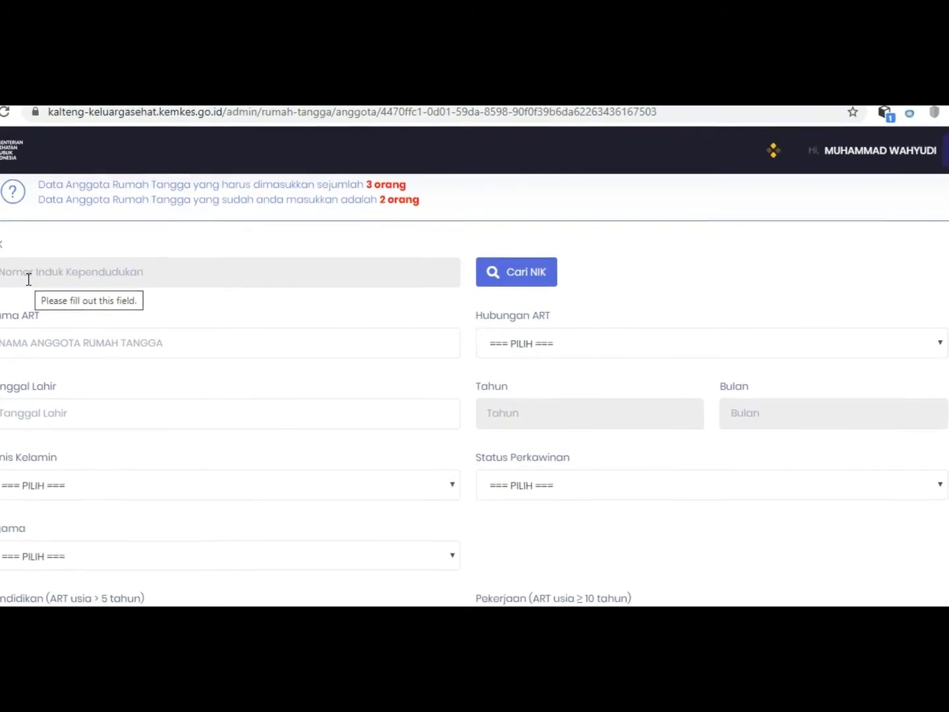
{"action": "left_click", "coordinate": [496, 252]}
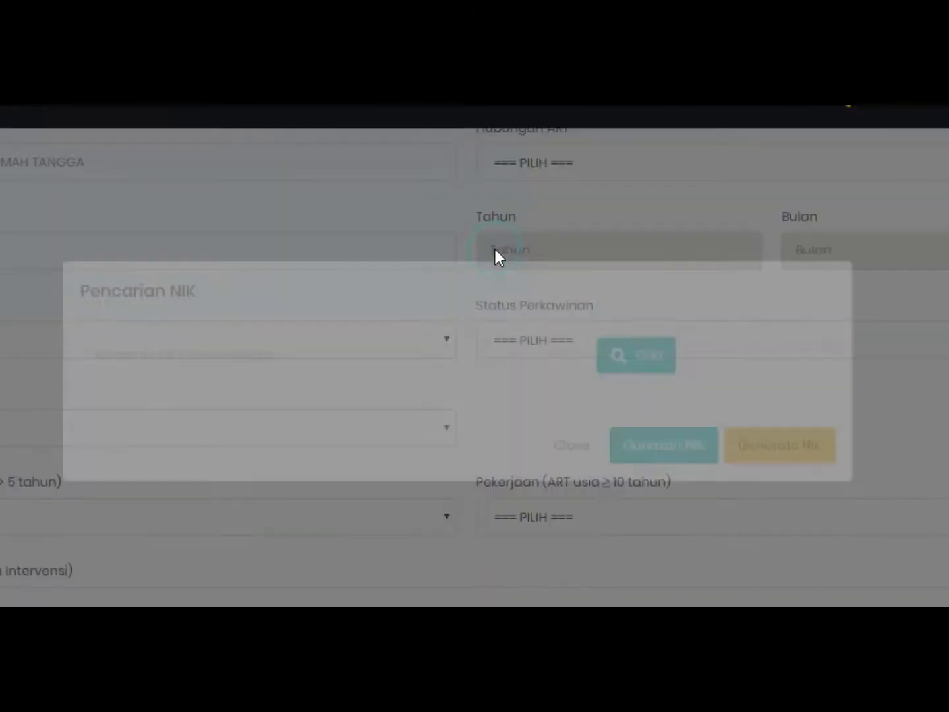
{"action": "left_click", "coordinate": [147, 396]}
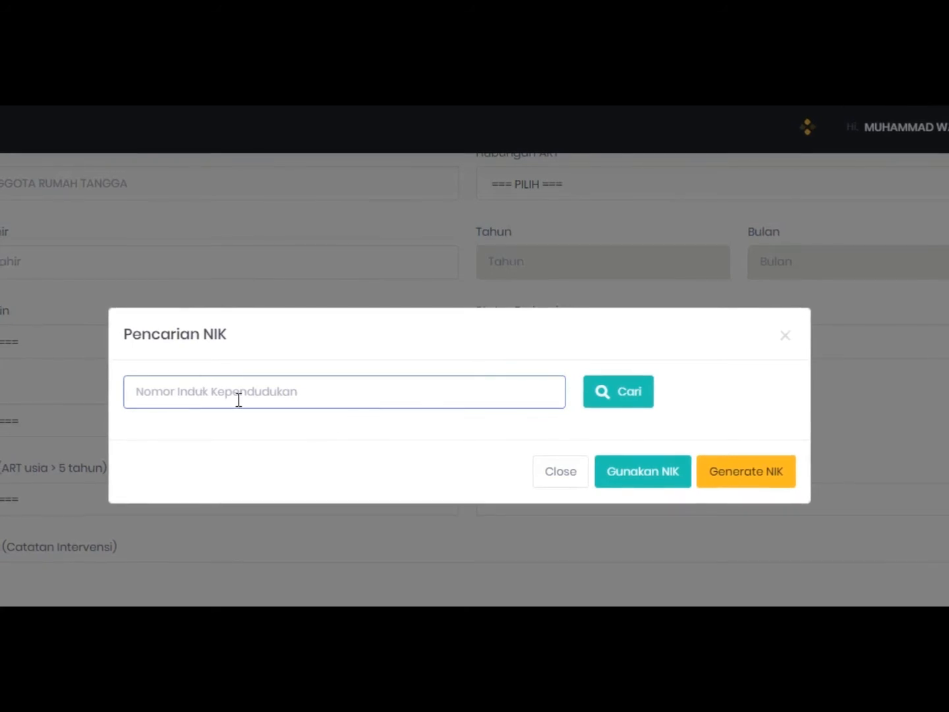
{"action": "left_click", "coordinate": [619, 468]}
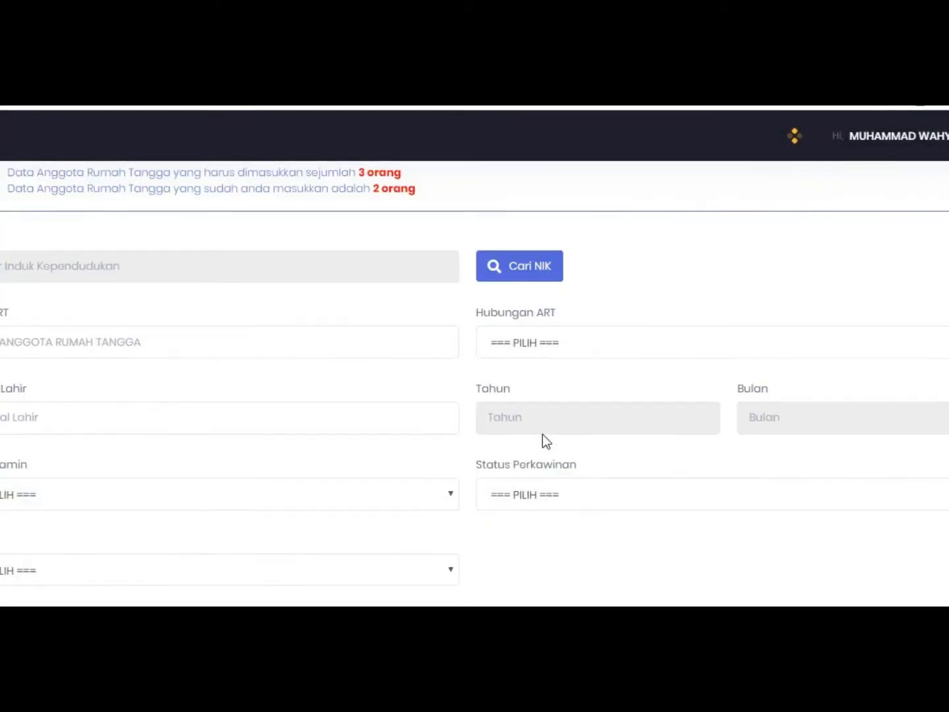
Reopen the NIK search, clear the trial number and choose to generate a NIK for the new household member.
{"action": "left_click", "coordinate": [526, 267]}
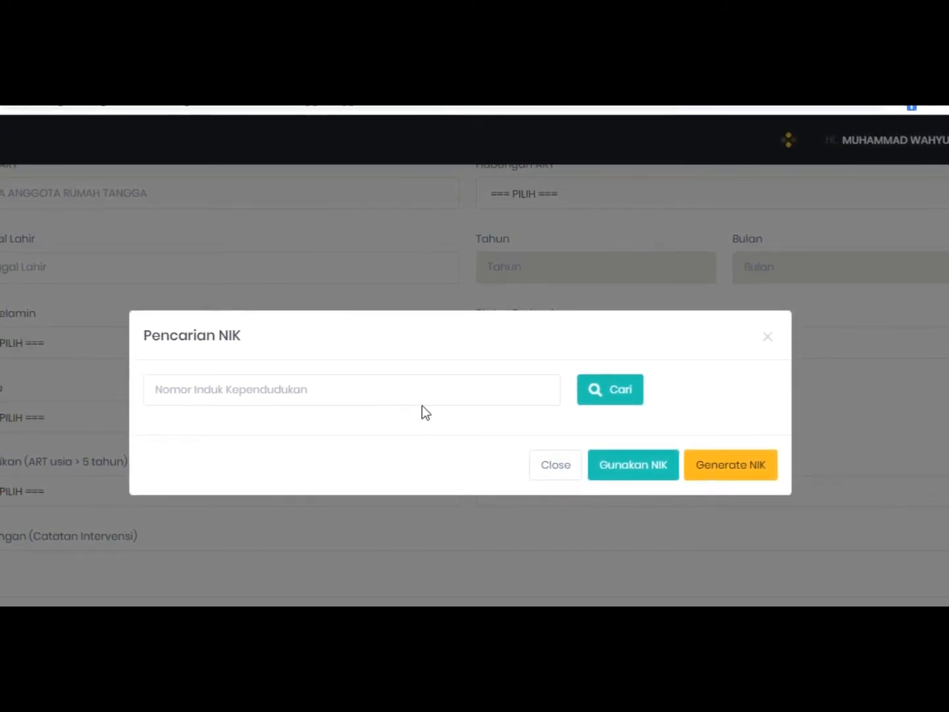
{"action": "left_click", "coordinate": [401, 387]}
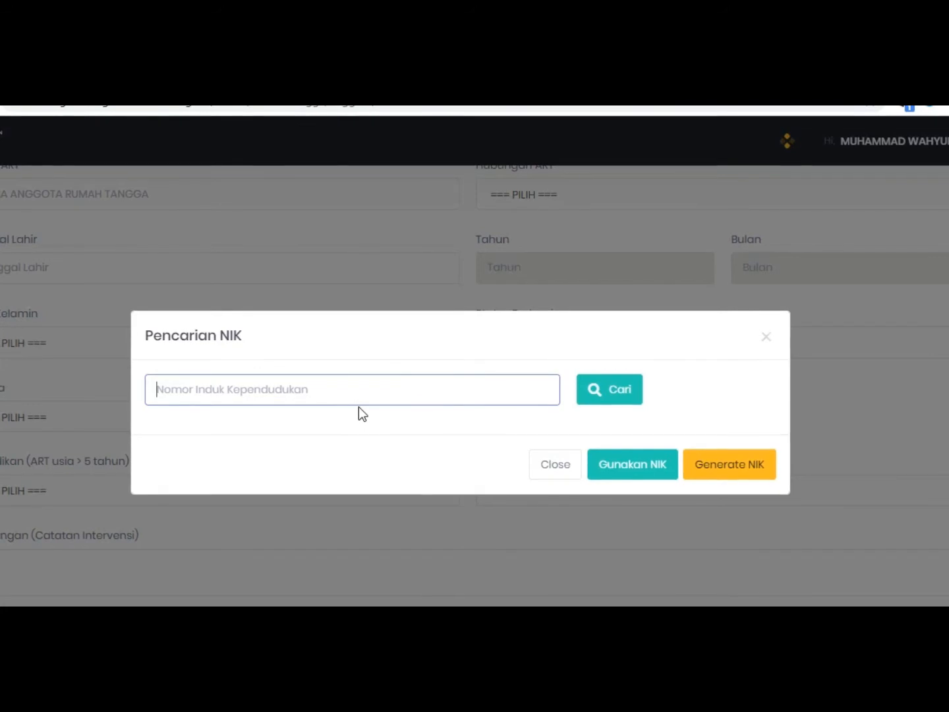
{"action": "type", "text": "9999999"}
{"action": "key", "text": "BackSpace"}
{"action": "key", "text": "BackSpace"}
{"action": "key", "text": "BackSpace"}
{"action": "key", "text": "BackSpace"}
{"action": "key", "text": "BackSpace"}
{"action": "key", "text": "BackSpace"}
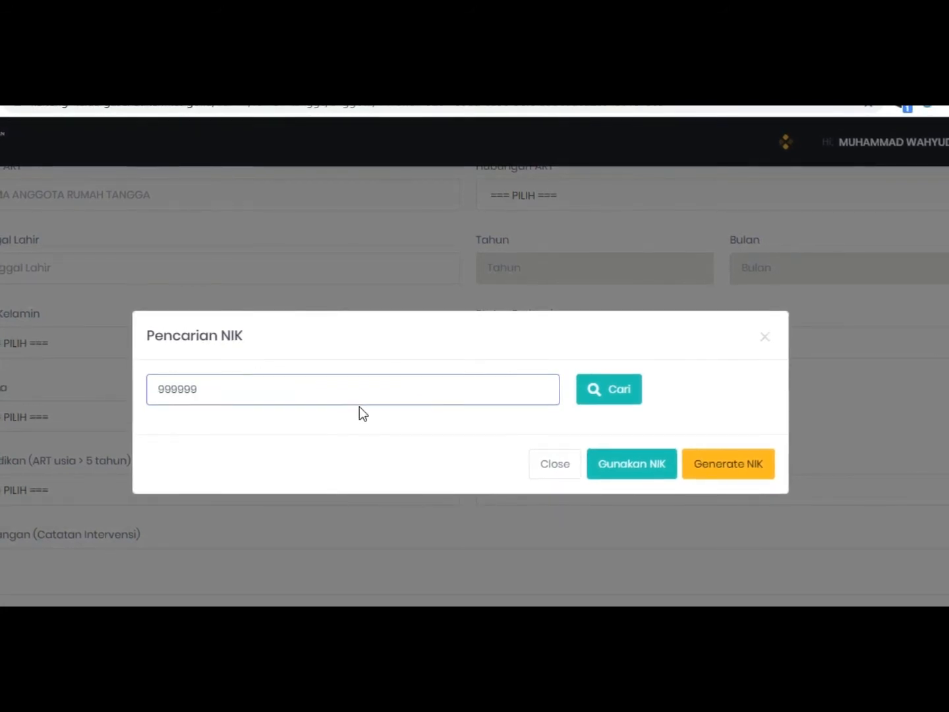
{"action": "key", "text": "BackSpace"}
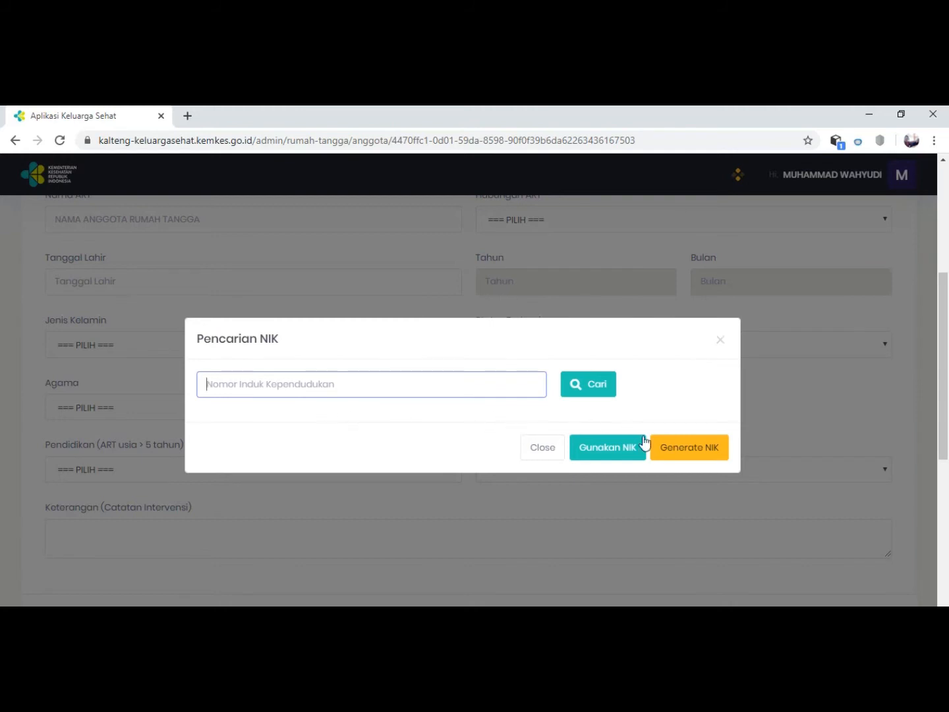
{"action": "left_click", "coordinate": [679, 449]}
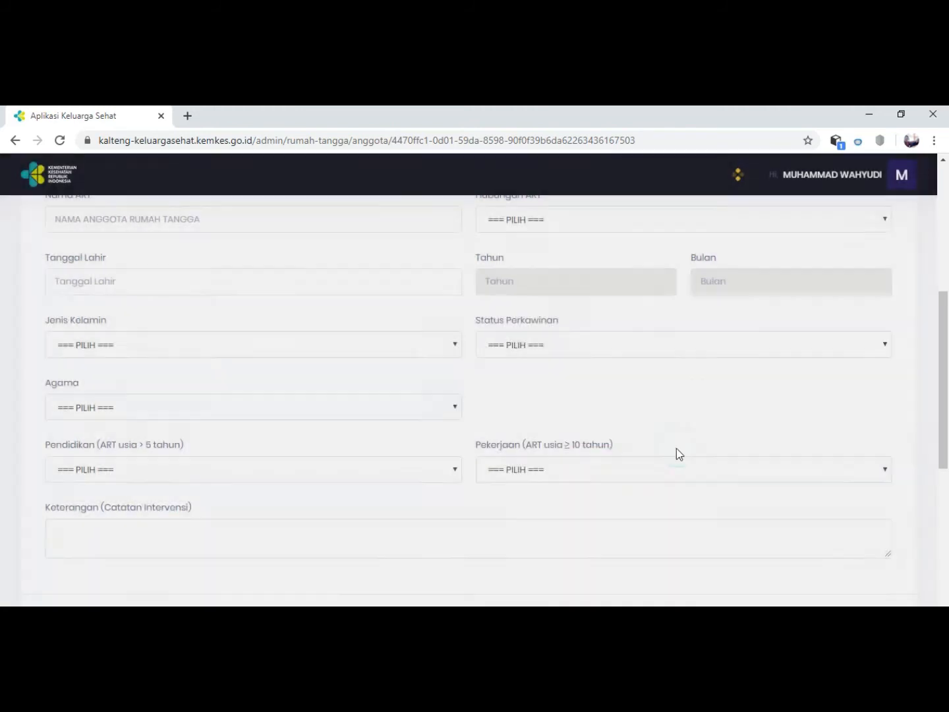
{"action": "scroll", "coordinate": [132, 293], "scroll_direction": "up", "scroll_amount": 1}
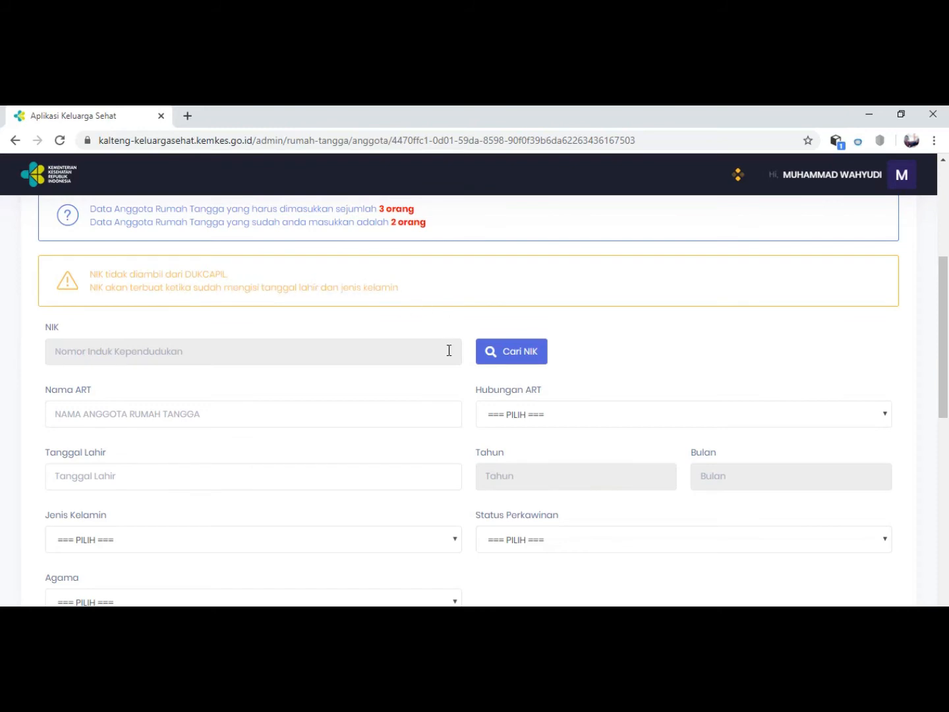
Fill in the new member's name and date of birth, and set Hubungan ART to Anak.
{"action": "left_click", "coordinate": [110, 417]}
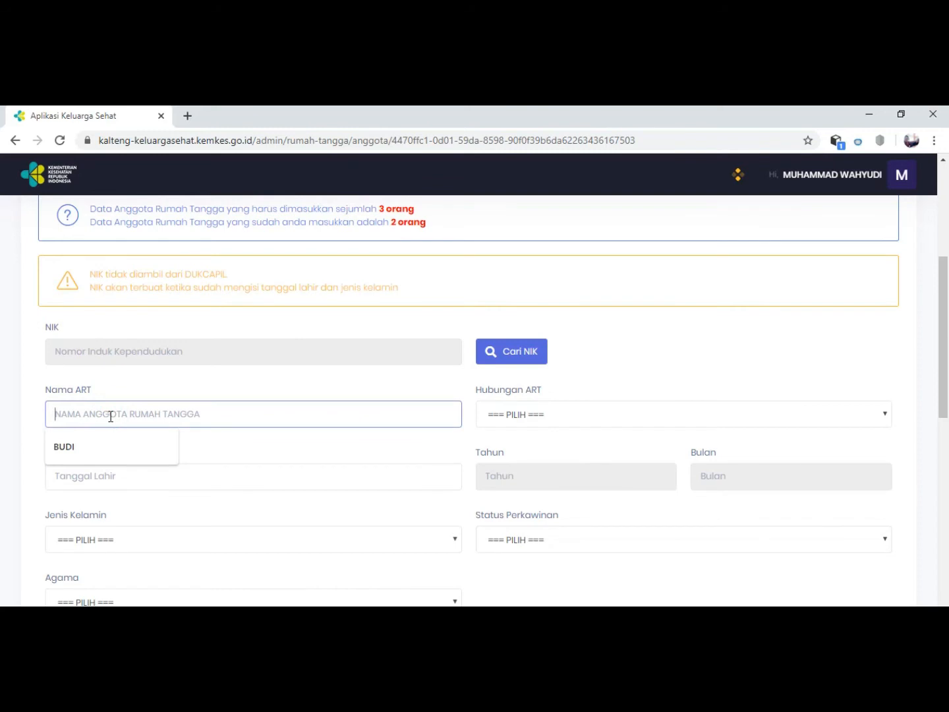
{"action": "type", "text": "V"}
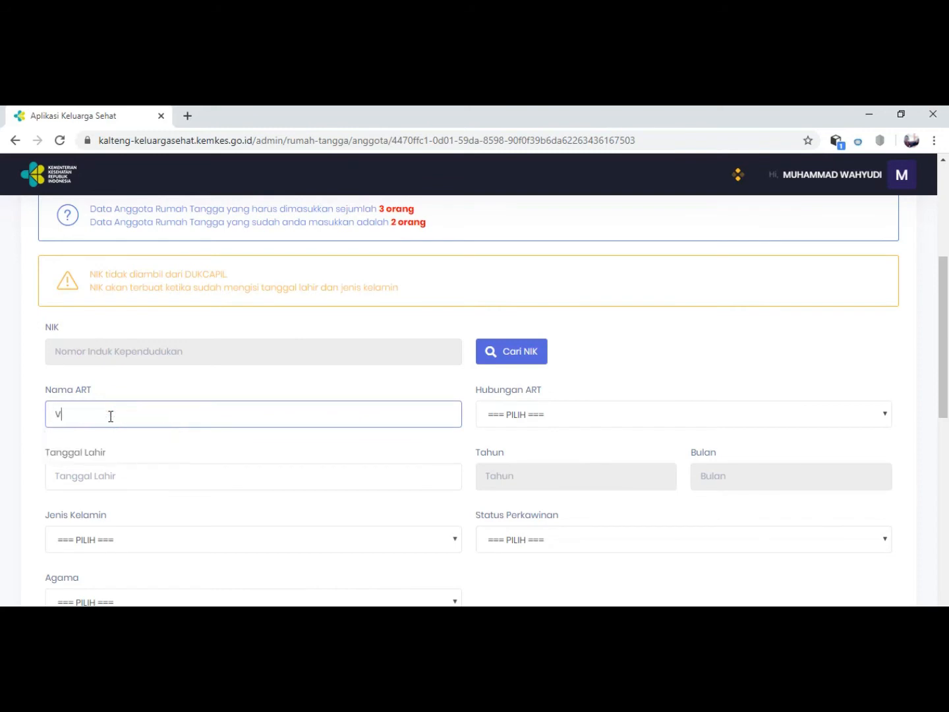
{"action": "type", "text": "ALE"}
{"action": "type", "text": "CIA"}
{"action": "left_click", "coordinate": [69, 476]}
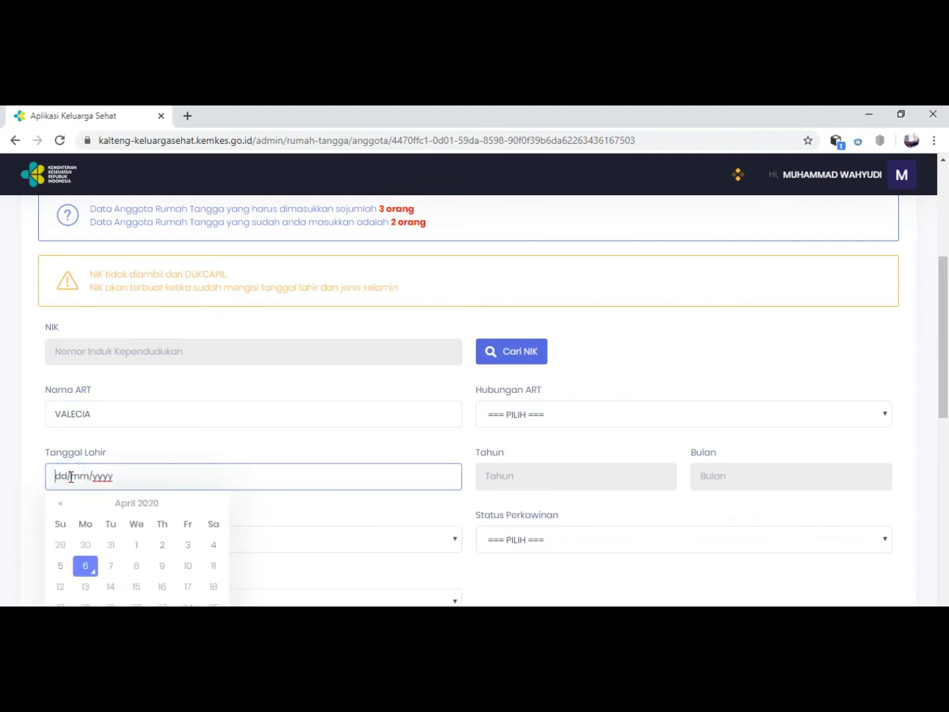
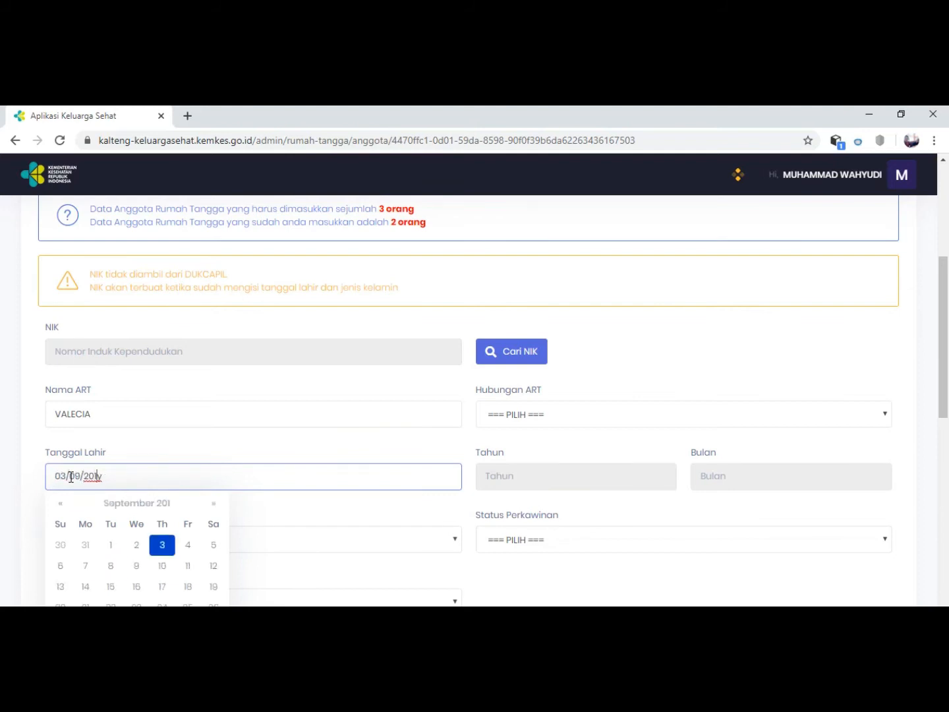
{"action": "left_click", "coordinate": [494, 414]}
{"action": "left_click", "coordinate": [496, 499]}
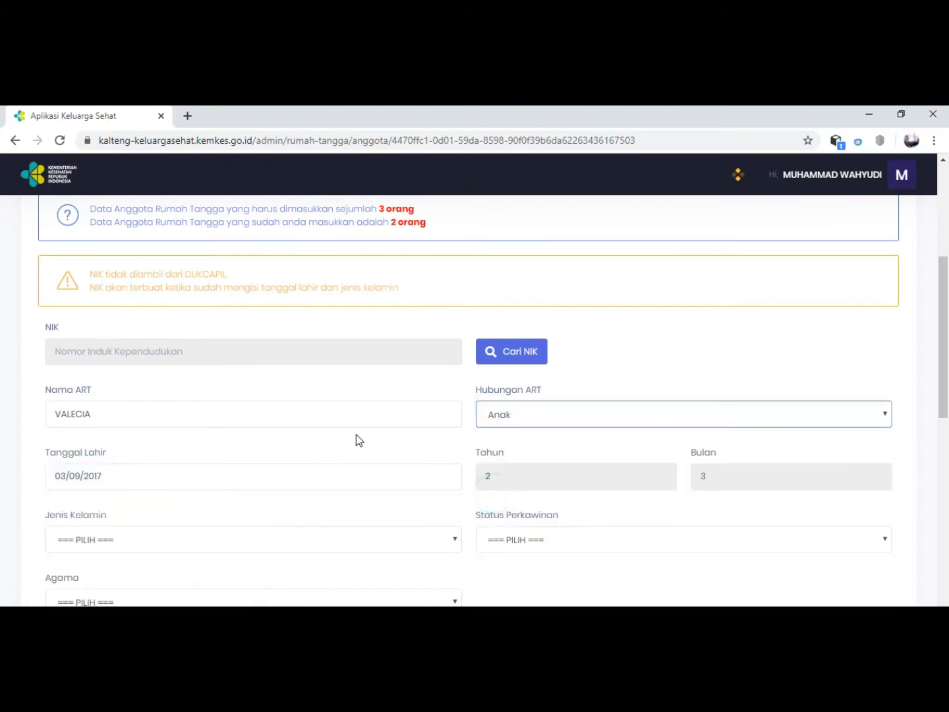
Set the member's Status Perkawinan to belum kawin, Jenis Kelamin to perempuan and Agama to Kristen.
{"action": "scroll", "coordinate": [356, 439], "scroll_direction": "down", "scroll_amount": 1}
{"action": "left_click", "coordinate": [496, 469]}
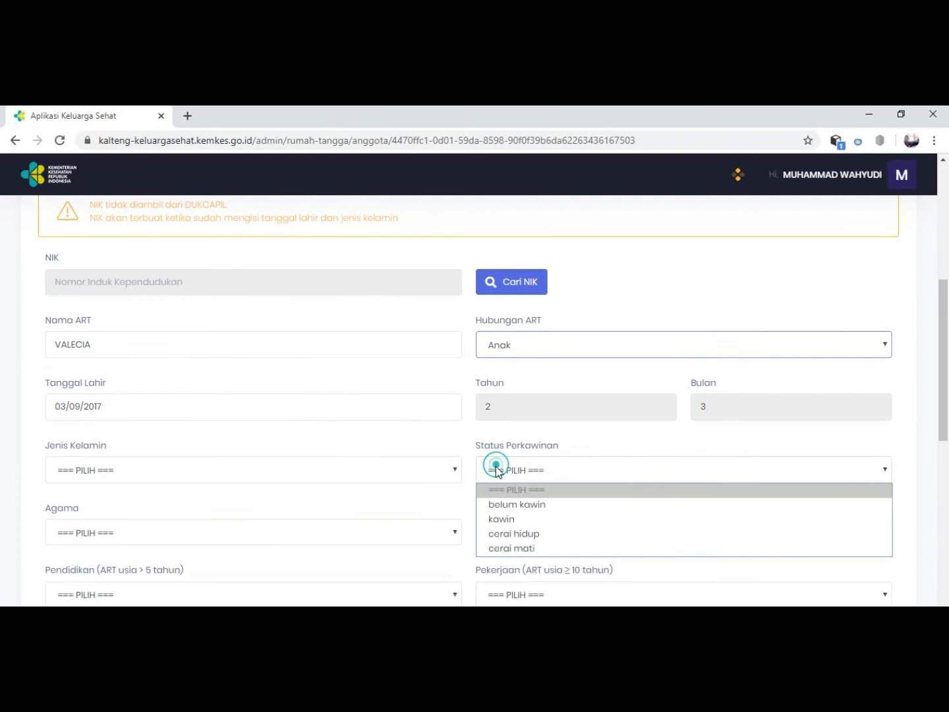
{"action": "left_click", "coordinate": [491, 505]}
{"action": "left_click", "coordinate": [162, 468]}
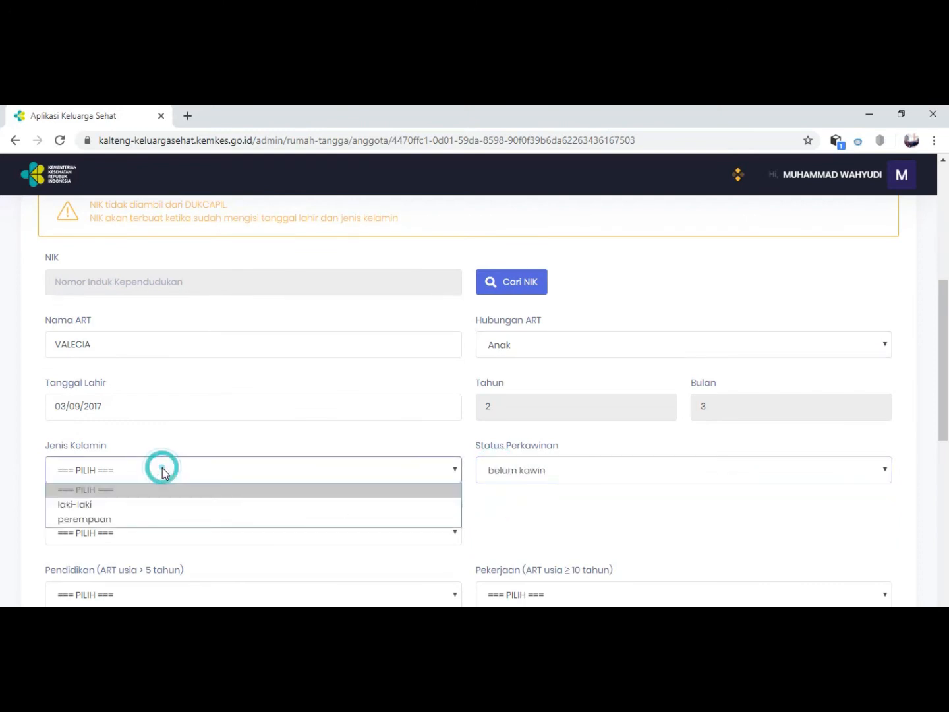
{"action": "left_click", "coordinate": [98, 521]}
{"action": "left_click", "coordinate": [124, 532]}
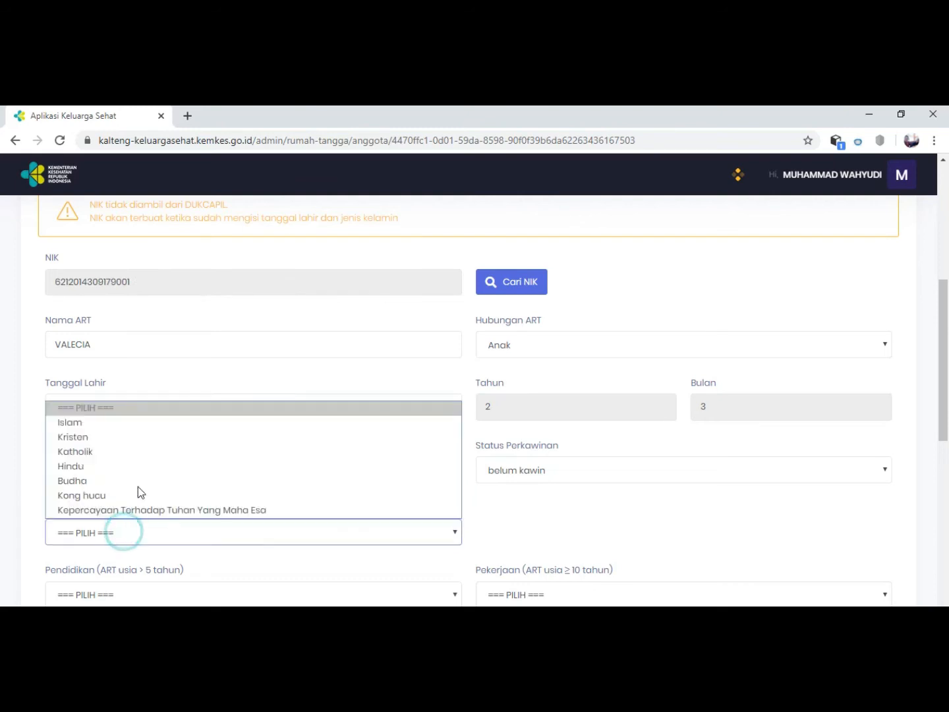
{"action": "left_click", "coordinate": [113, 439]}
Set the member's Pendidikan to Tidak/Belum Sekolah and Pekerjaan to Belum/Tidak Bekerja.
{"action": "scroll", "coordinate": [145, 474], "scroll_direction": "down", "scroll_amount": 1}
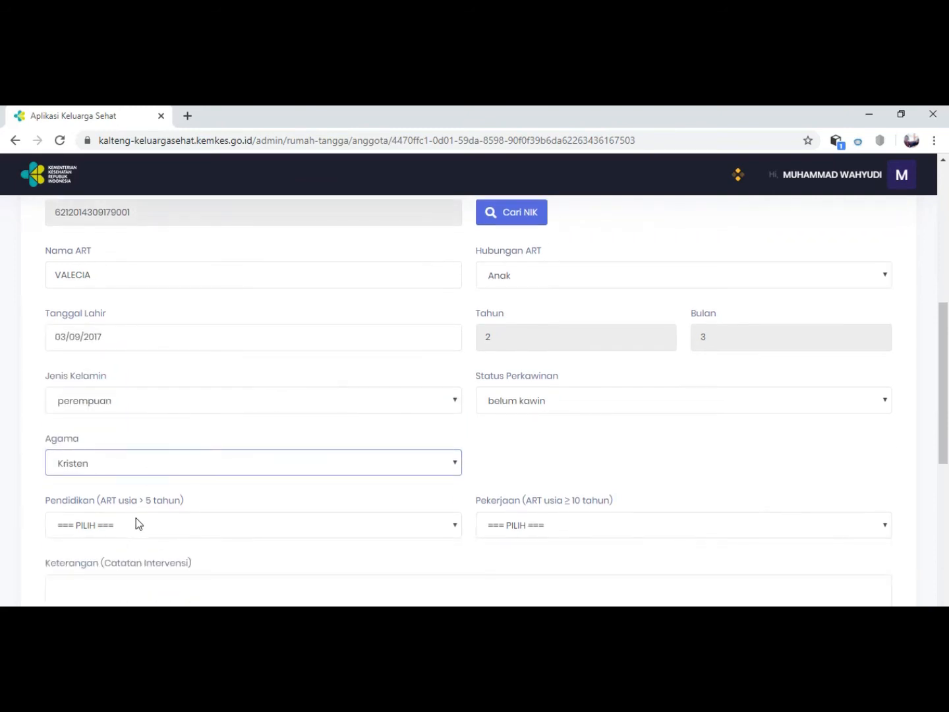
{"action": "left_click", "coordinate": [136, 518]}
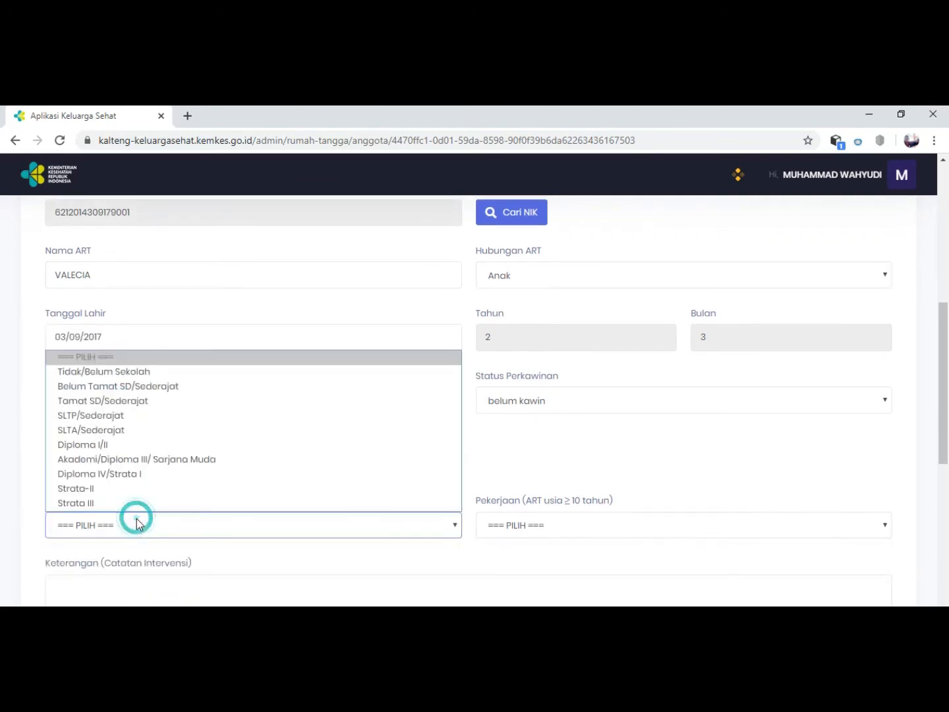
{"action": "left_click", "coordinate": [140, 371]}
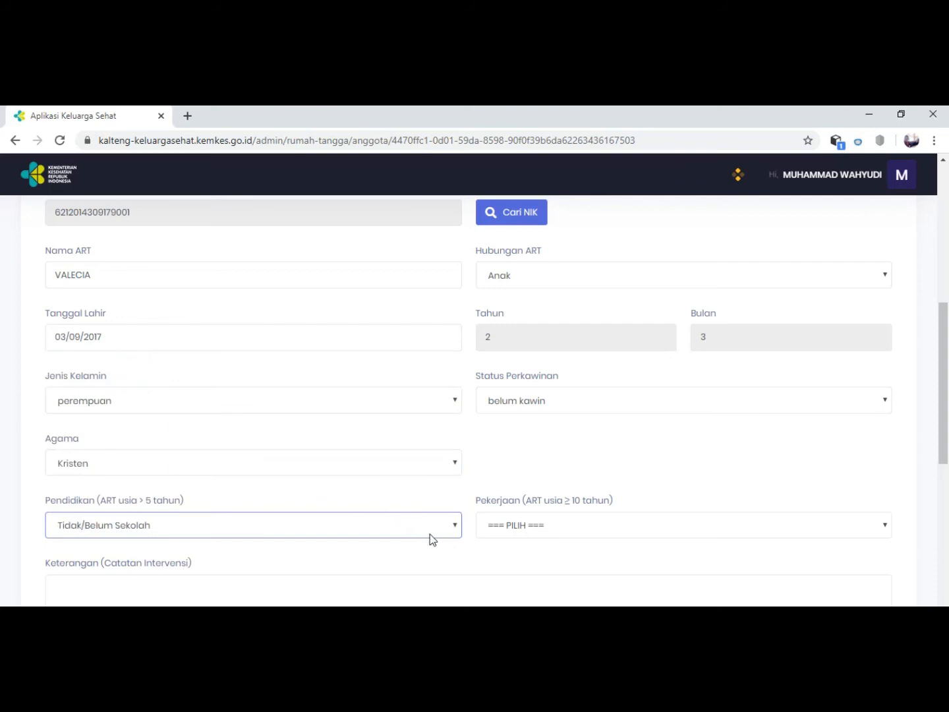
{"action": "left_click", "coordinate": [506, 525]}
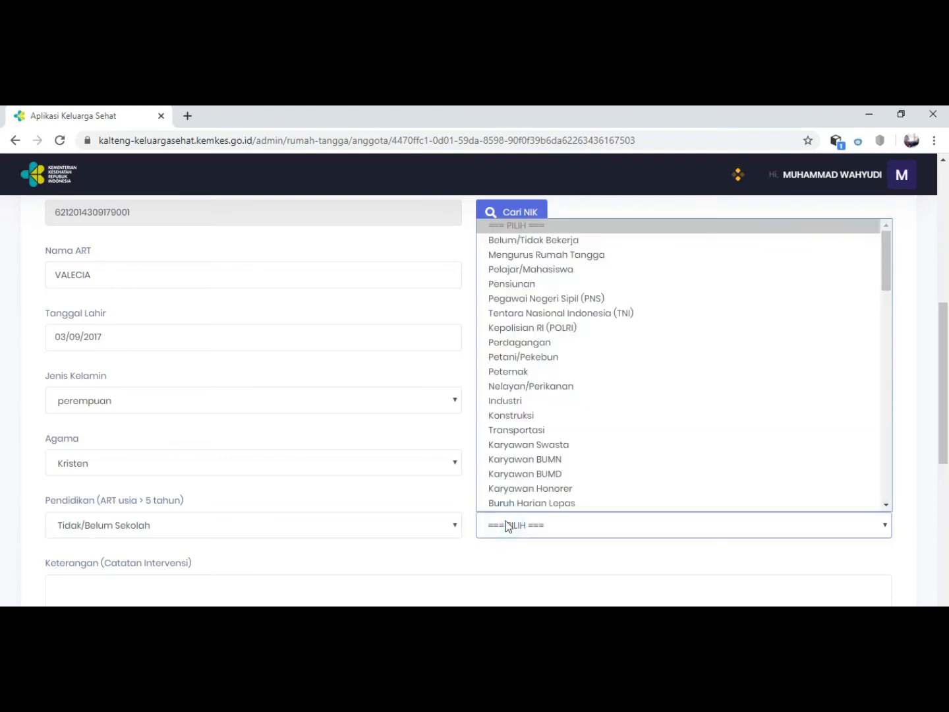
{"action": "left_click", "coordinate": [530, 241]}
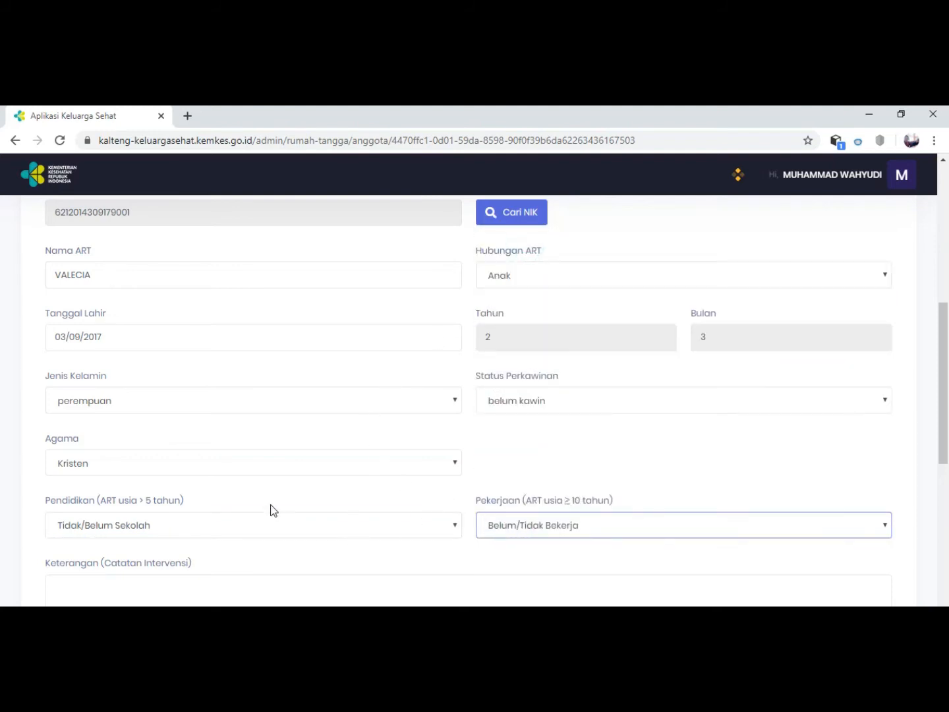
Reopen the NIK search from the filled-in form, enter and clear a trial number, and choose to generate the NIK again.
{"action": "scroll", "coordinate": [267, 508], "scroll_direction": "down", "scroll_amount": 1}
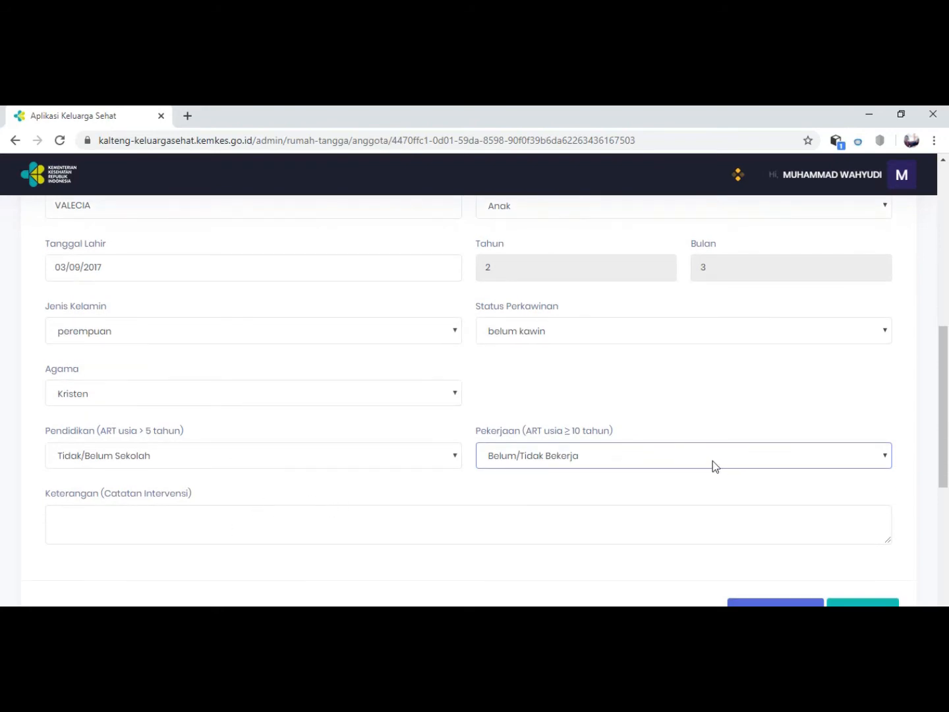
{"action": "scroll", "coordinate": [700, 457], "scroll_direction": "down", "scroll_amount": 1}
{"action": "scroll", "coordinate": [521, 455], "scroll_direction": "up", "scroll_amount": 4}
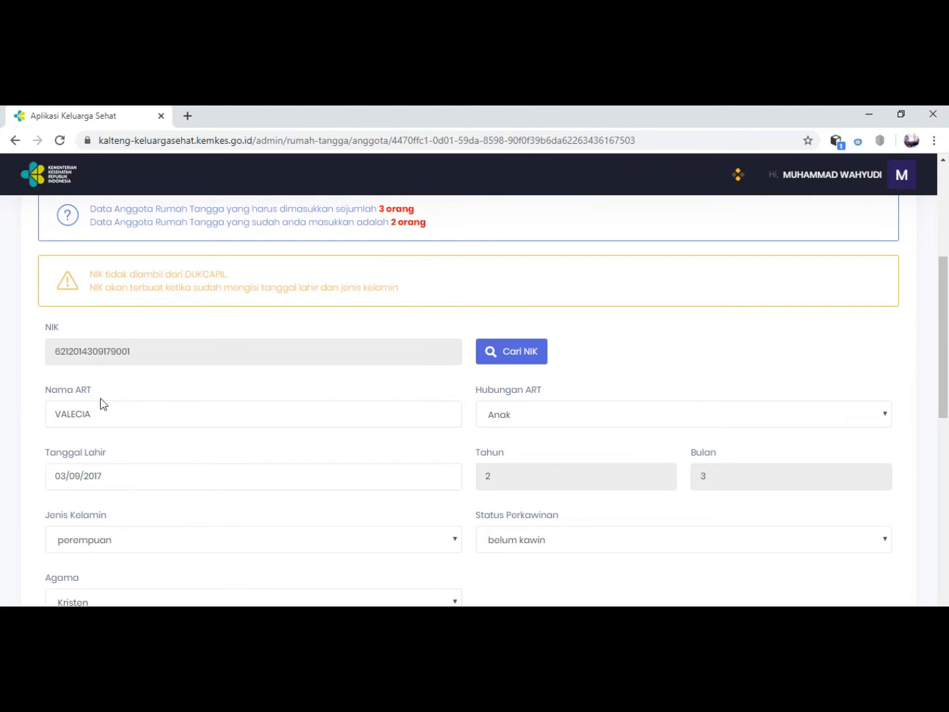
{"action": "left_click", "coordinate": [70, 353]}
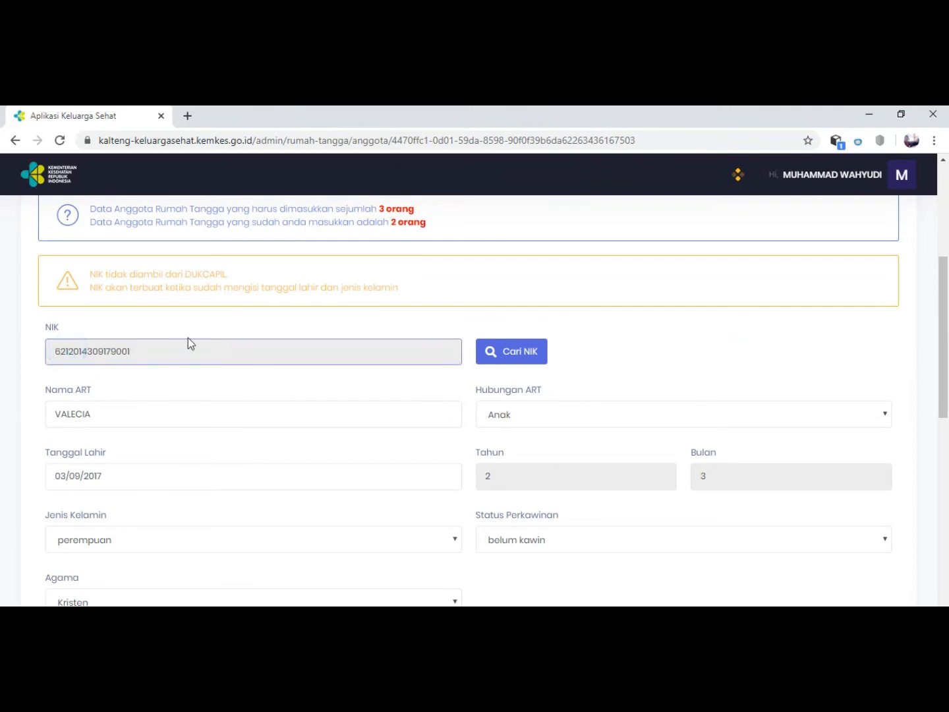
{"action": "left_click", "coordinate": [495, 352]}
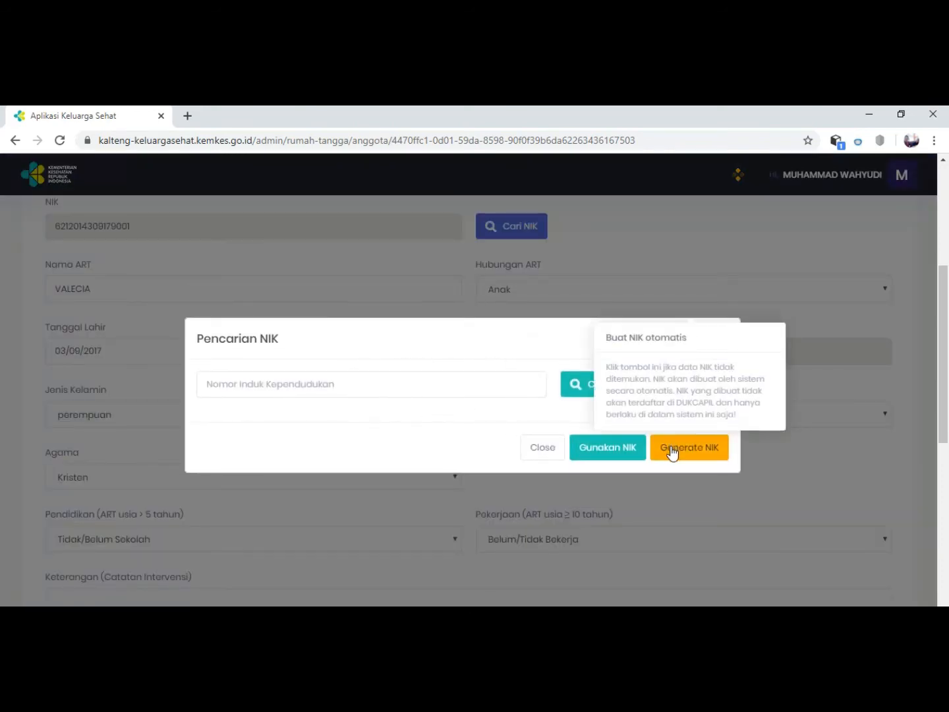
{"action": "left_click", "coordinate": [259, 387]}
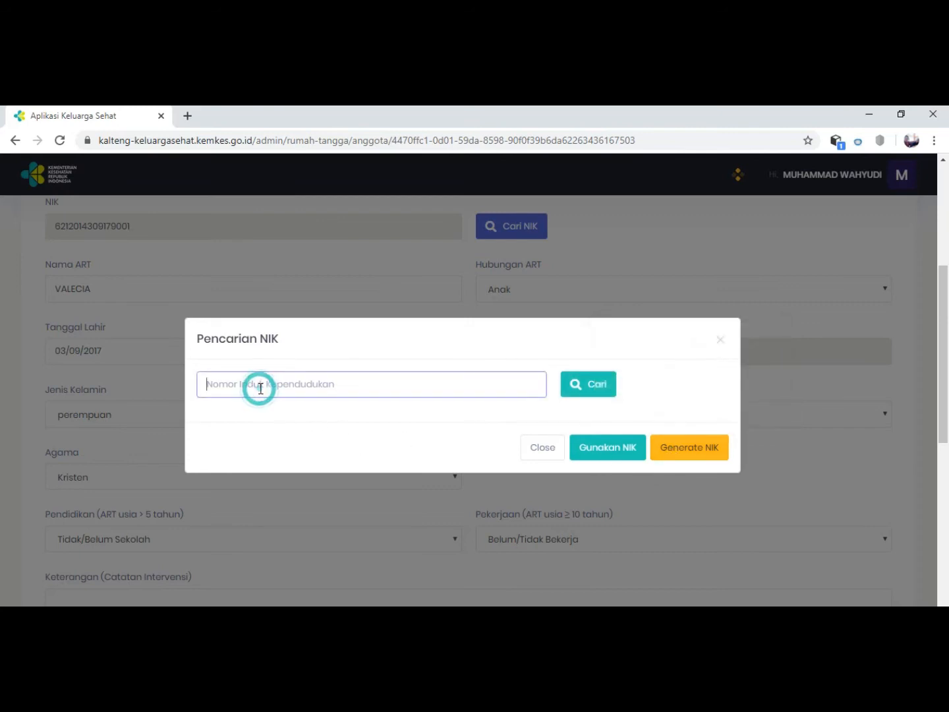
{"action": "type", "text": "9999999999999999"}
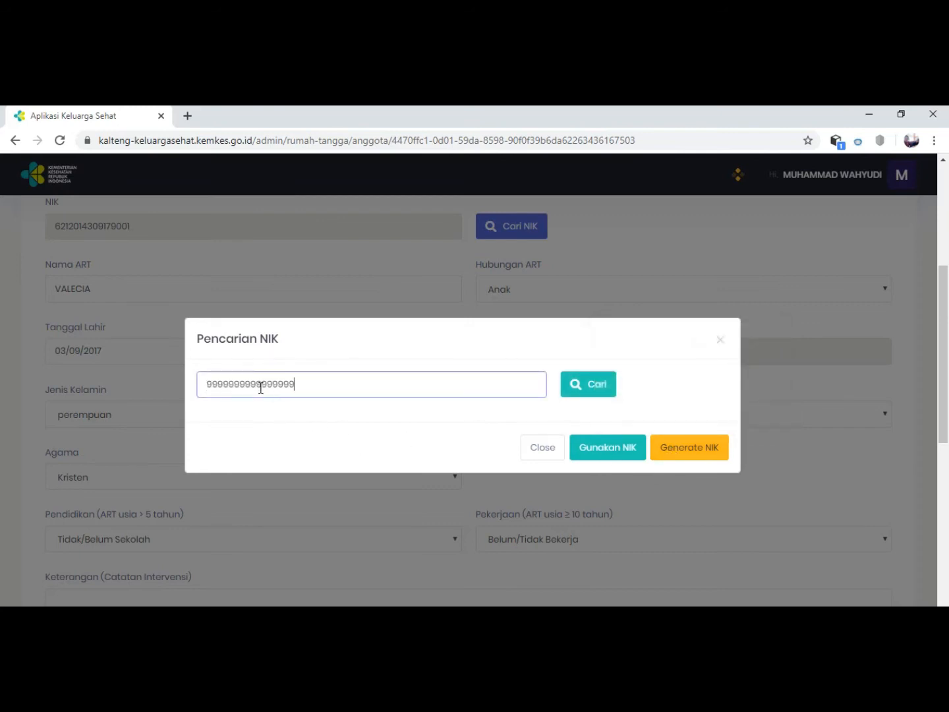
{"action": "key", "text": "BackSpace"}
{"action": "key", "text": "BackSpace"}
{"action": "key", "text": "BackSpace"}
{"action": "key", "text": "BackSpace"}
{"action": "key", "text": "BackSpace"}
{"action": "key", "text": "BackSpace"}
{"action": "key", "text": "BackSpace"}
{"action": "key", "text": "BackSpace"}
{"action": "key", "text": "BackSpace"}
{"action": "key", "text": "BackSpace"}
{"action": "key", "text": "BackSpace"}
{"action": "key", "text": "BackSpace"}
{"action": "key", "text": "BackSpace"}
{"action": "key", "text": "BackSpace"}
{"action": "key", "text": "BackSpace"}
{"action": "key", "text": "BackSpace"}
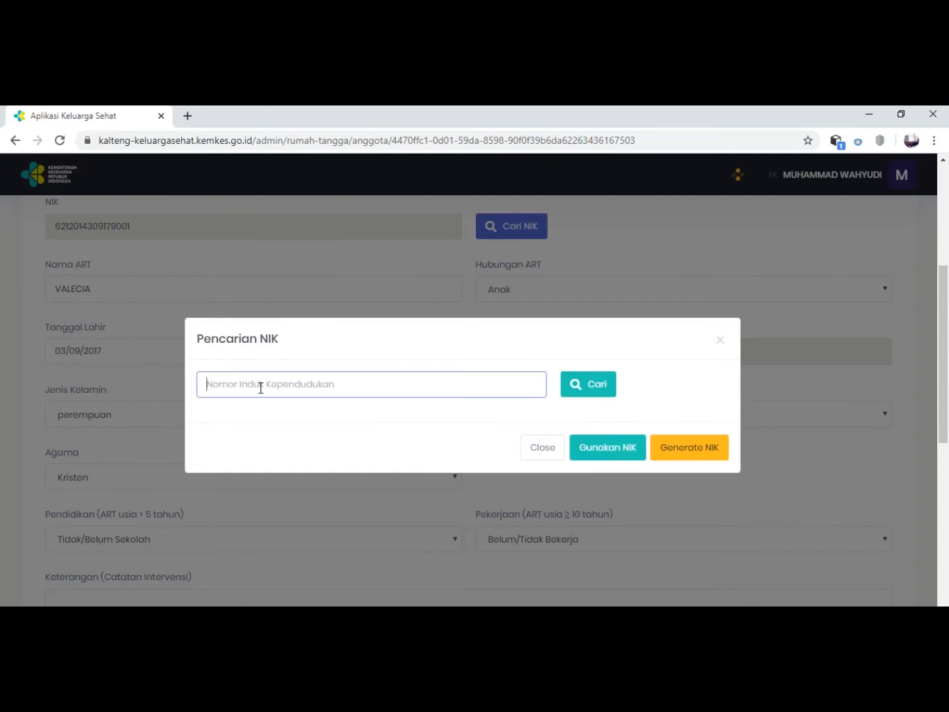
{"action": "left_click", "coordinate": [673, 447]}
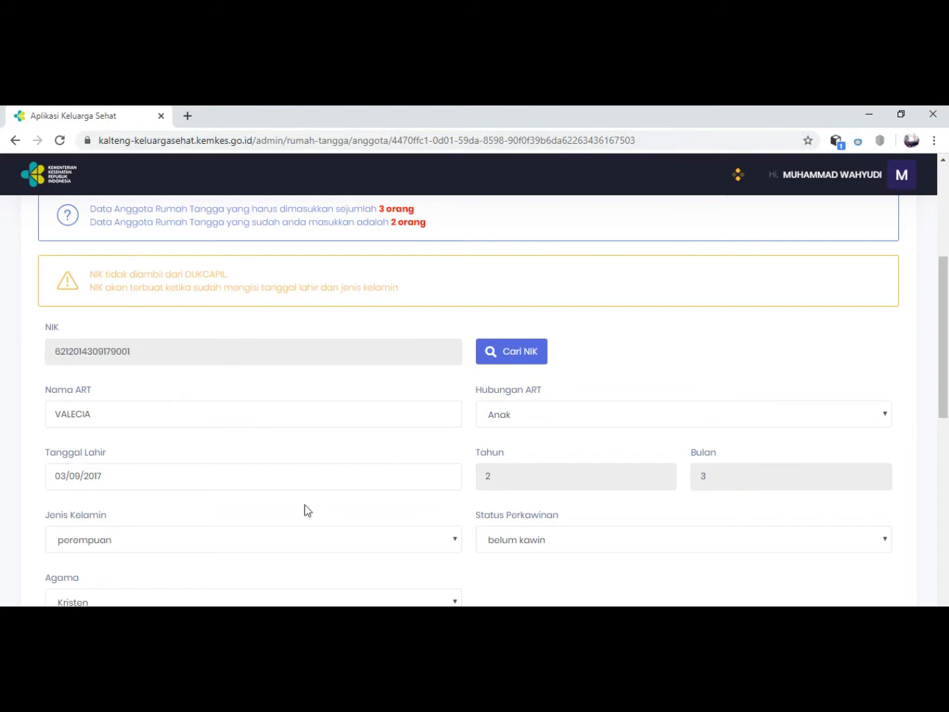
Save the new household member's data and acknowledge the save.
{"action": "scroll", "coordinate": [260, 437], "scroll_direction": "down", "scroll_amount": 1}
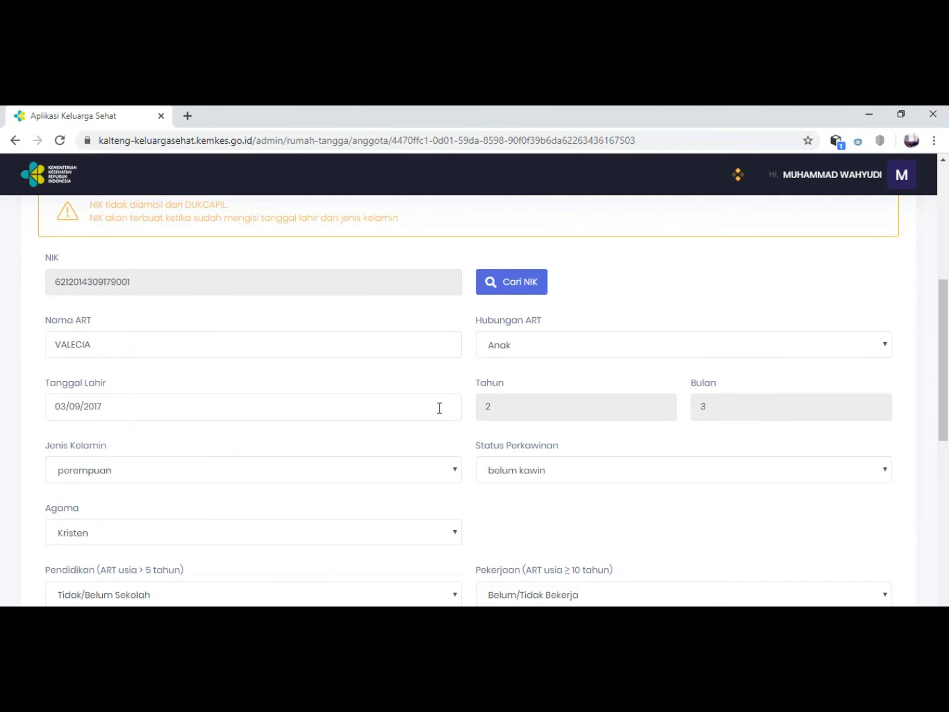
{"action": "scroll", "coordinate": [516, 464], "scroll_direction": "down", "scroll_amount": 1}
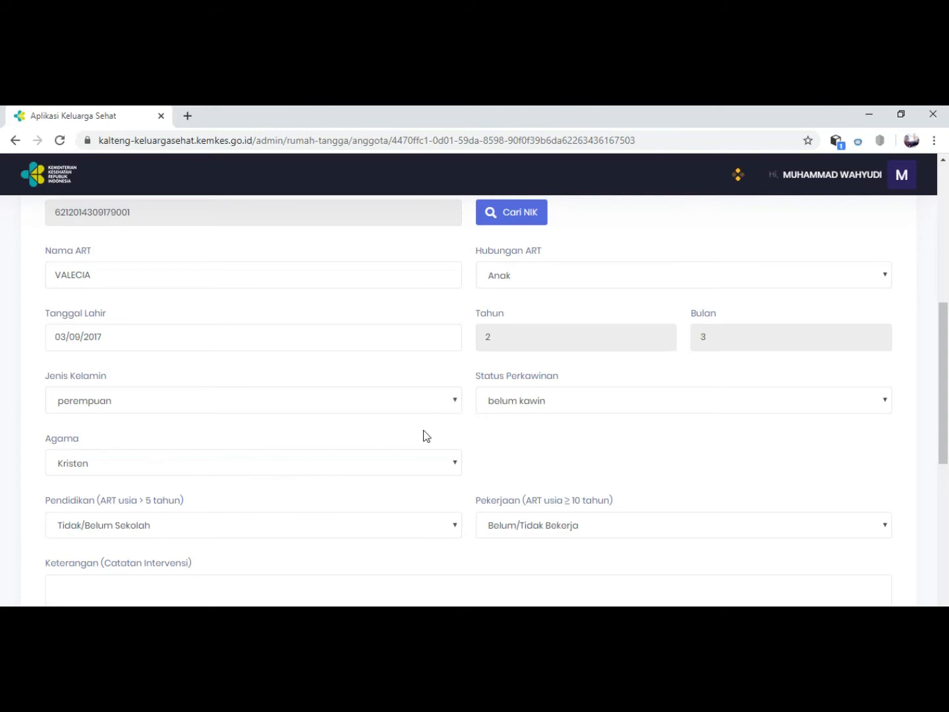
{"action": "scroll", "coordinate": [575, 465], "scroll_direction": "down", "scroll_amount": 3}
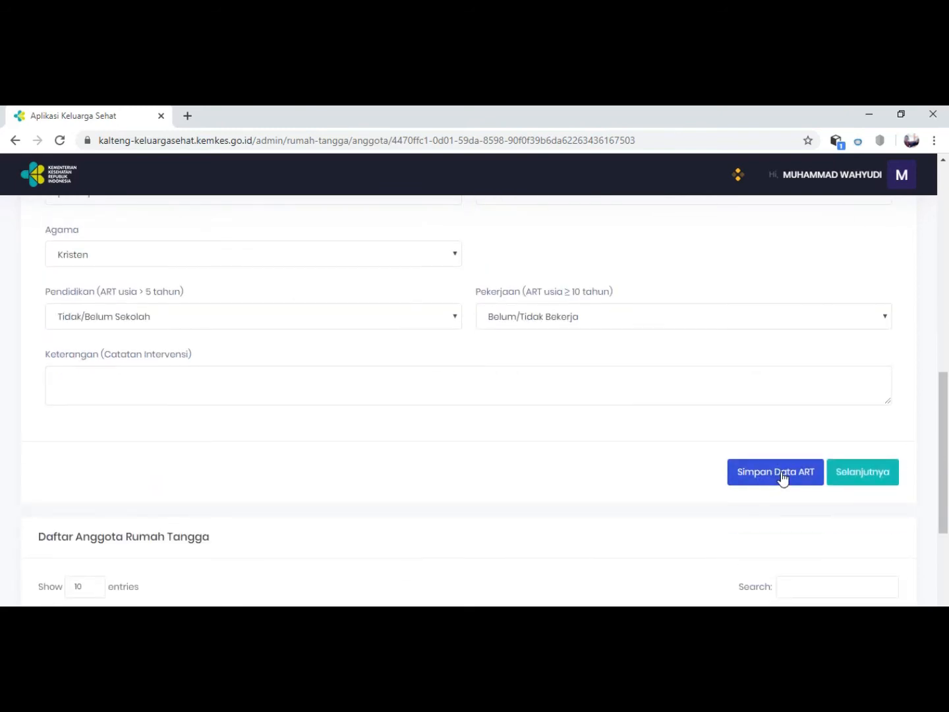
{"action": "left_click", "coordinate": [782, 479]}
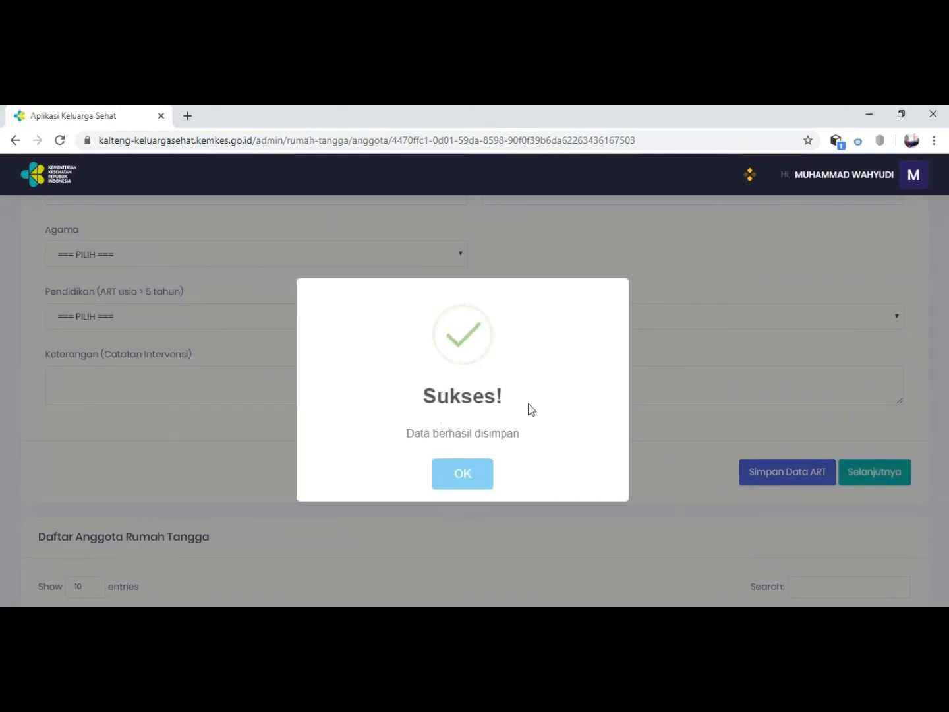
{"action": "left_click", "coordinate": [458, 477]}
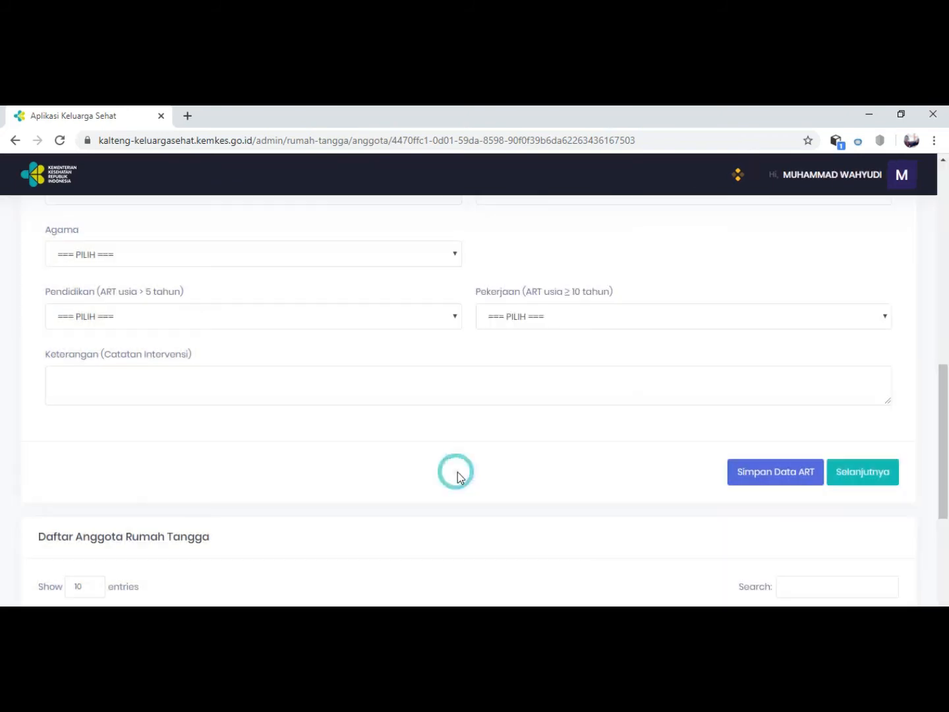
Review the Daftar Anggota Rumah Tangga list and proceed to the Individu stage of the household form.
{"action": "scroll", "coordinate": [180, 489], "scroll_direction": "down", "scroll_amount": 4}
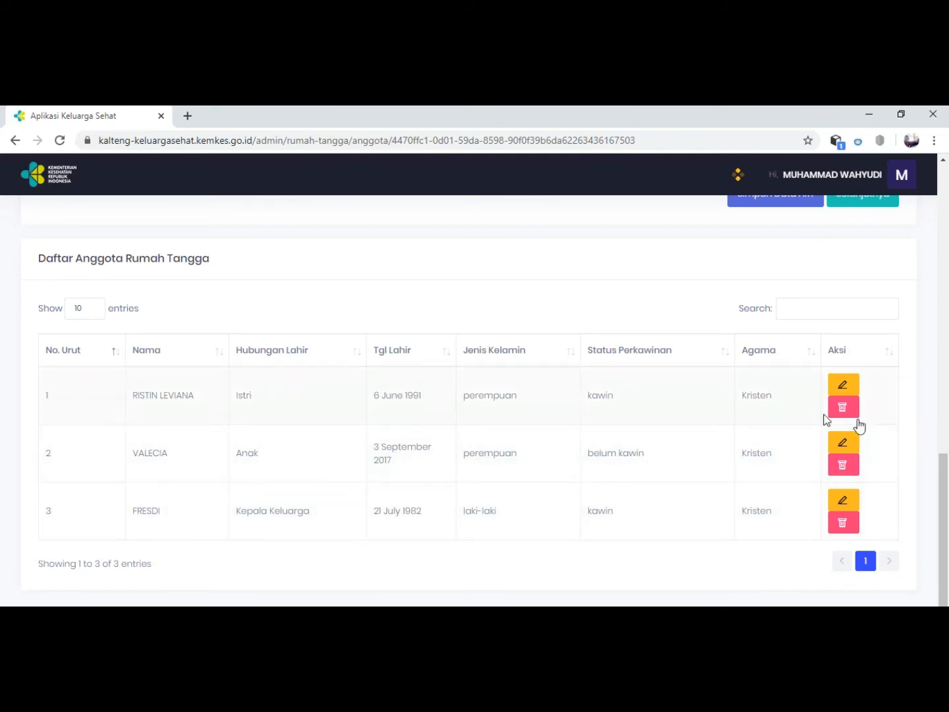
{"action": "scroll", "coordinate": [818, 409], "scroll_direction": "up", "scroll_amount": 3}
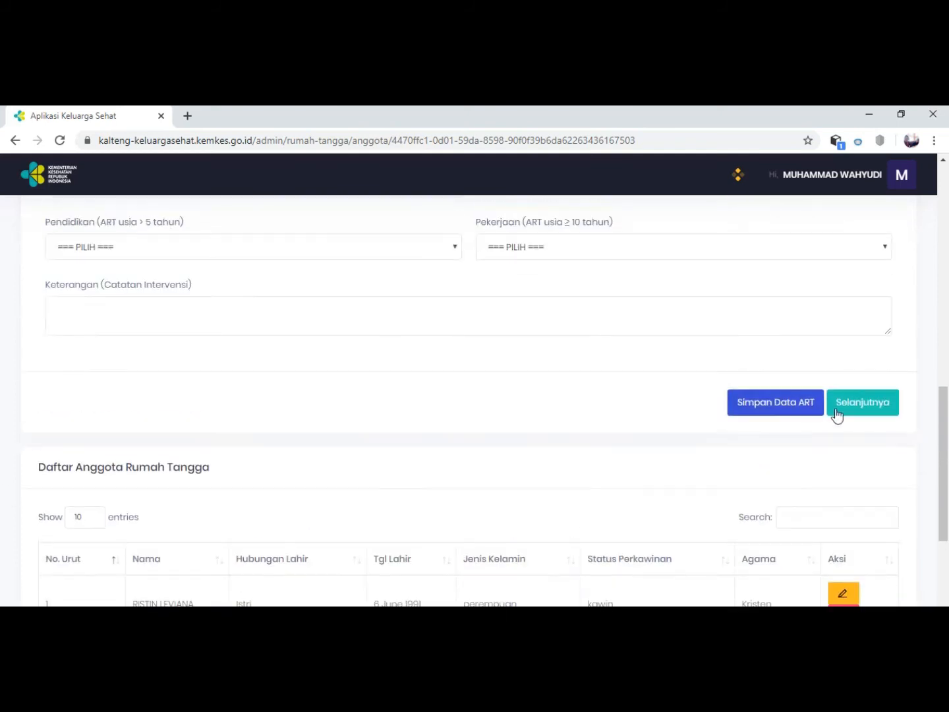
{"action": "left_click", "coordinate": [844, 406]}
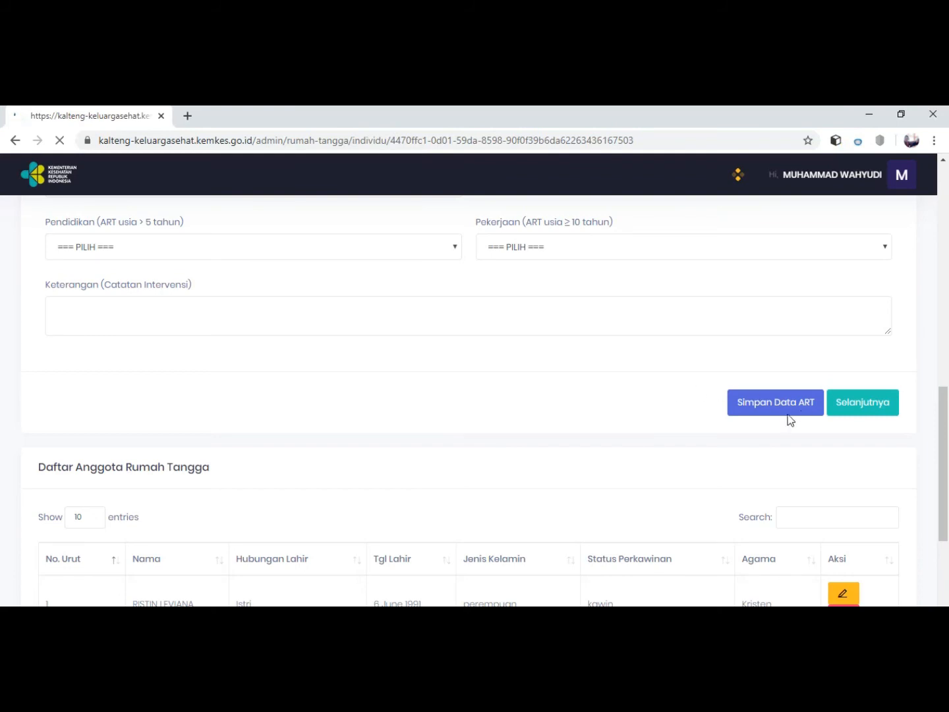
{"action": "scroll", "coordinate": [267, 444], "scroll_direction": "up", "scroll_amount": 2}
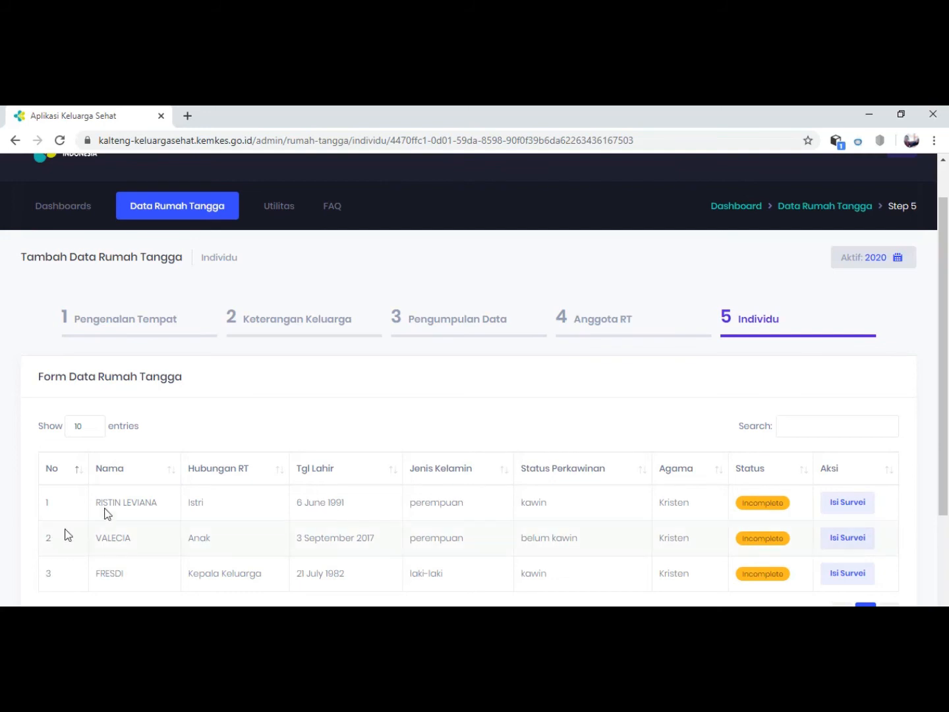
Open the survey for the Istri member, answering Ya to having a JKN card and Tidak (tidak / sudah berhenti) to smoking.
{"action": "scroll", "coordinate": [766, 445], "scroll_direction": "down", "scroll_amount": 1}
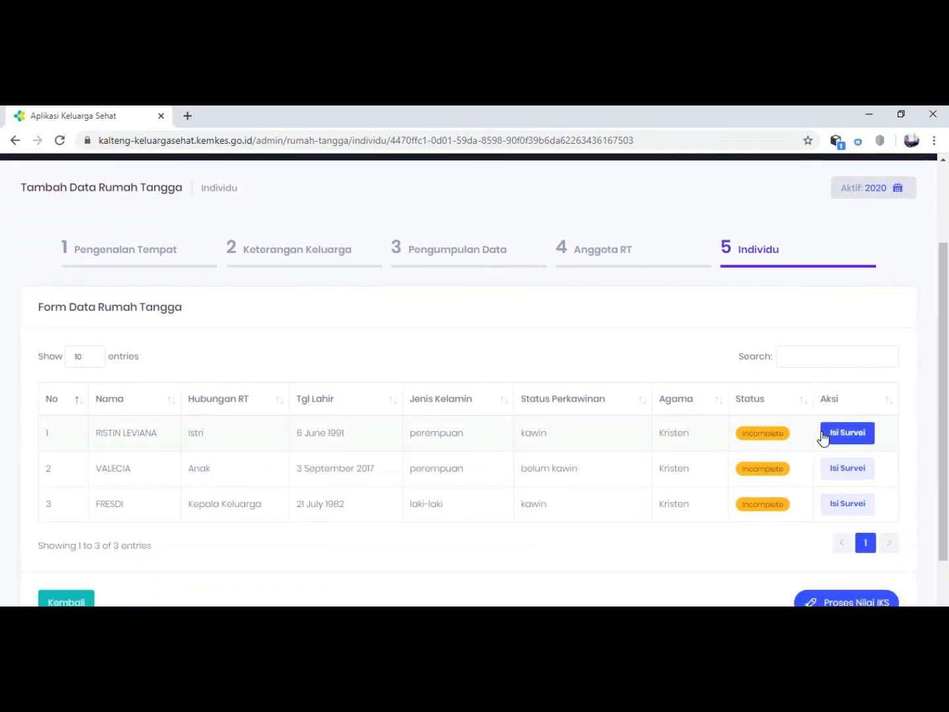
{"action": "scroll", "coordinate": [817, 515], "scroll_direction": "down", "scroll_amount": 1}
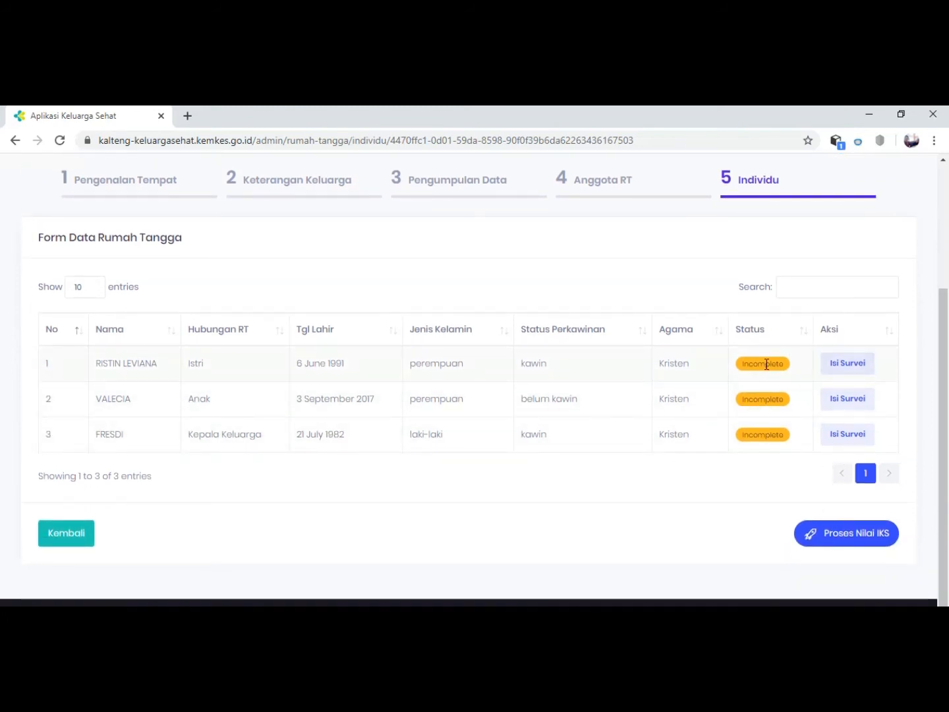
{"action": "left_click", "coordinate": [847, 368]}
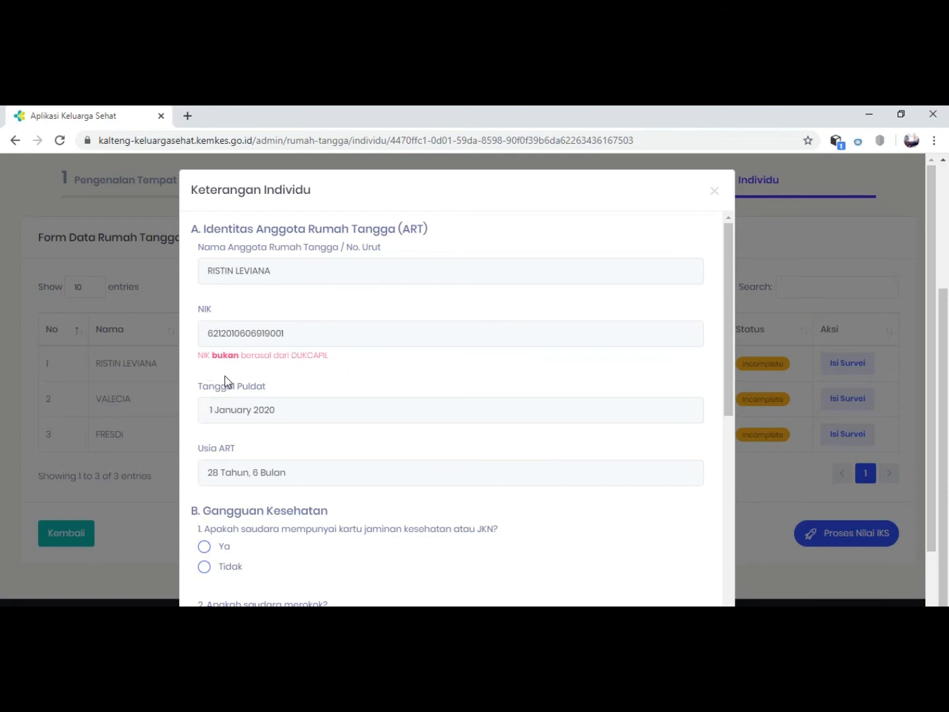
{"action": "scroll", "coordinate": [255, 389], "scroll_direction": "down", "scroll_amount": 1}
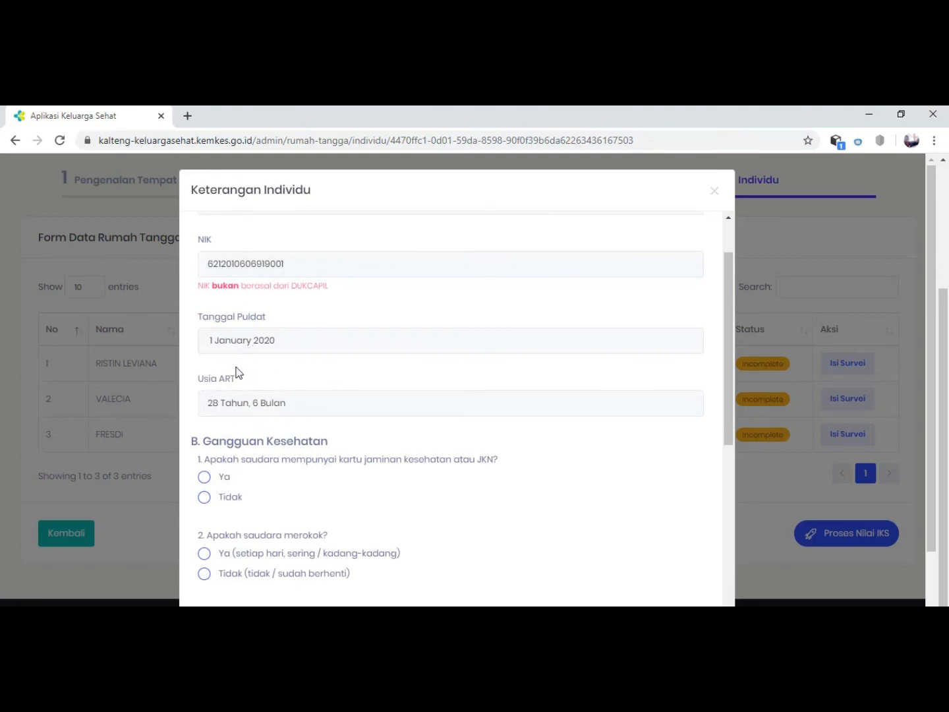
{"action": "scroll", "coordinate": [248, 430], "scroll_direction": "down", "scroll_amount": 2}
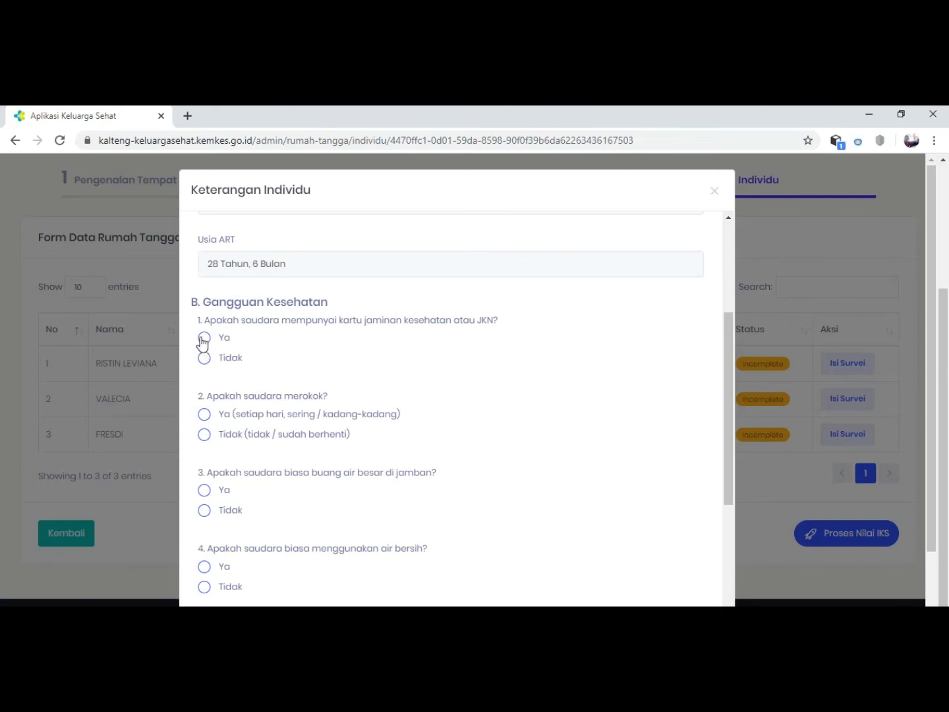
{"action": "left_click", "coordinate": [204, 339]}
{"action": "left_click", "coordinate": [206, 436]}
Answer Ya to using a jamban and air bersih, and Tidak to a tuberkulosis (TB) paru diagnosis.
{"action": "scroll", "coordinate": [231, 466], "scroll_direction": "down", "scroll_amount": 1}
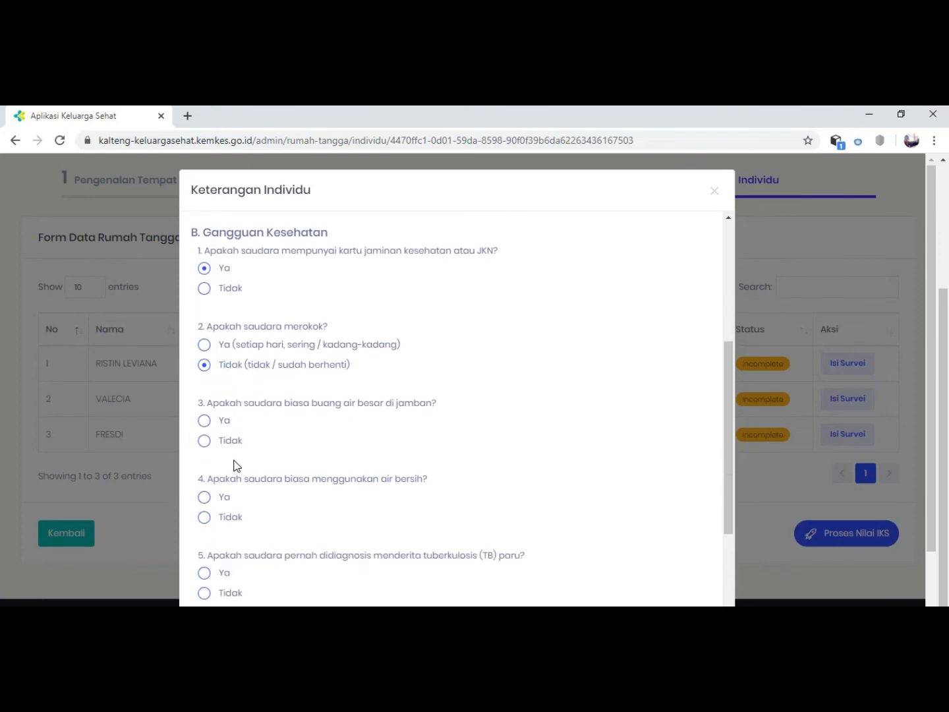
{"action": "scroll", "coordinate": [223, 464], "scroll_direction": "down", "scroll_amount": 1}
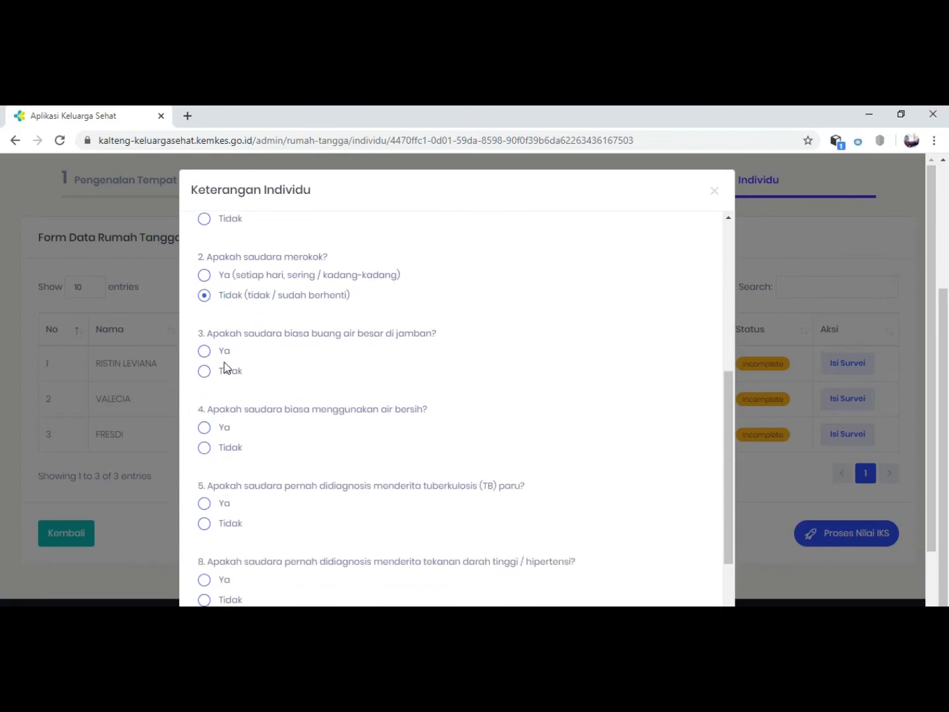
{"action": "left_click", "coordinate": [205, 356]}
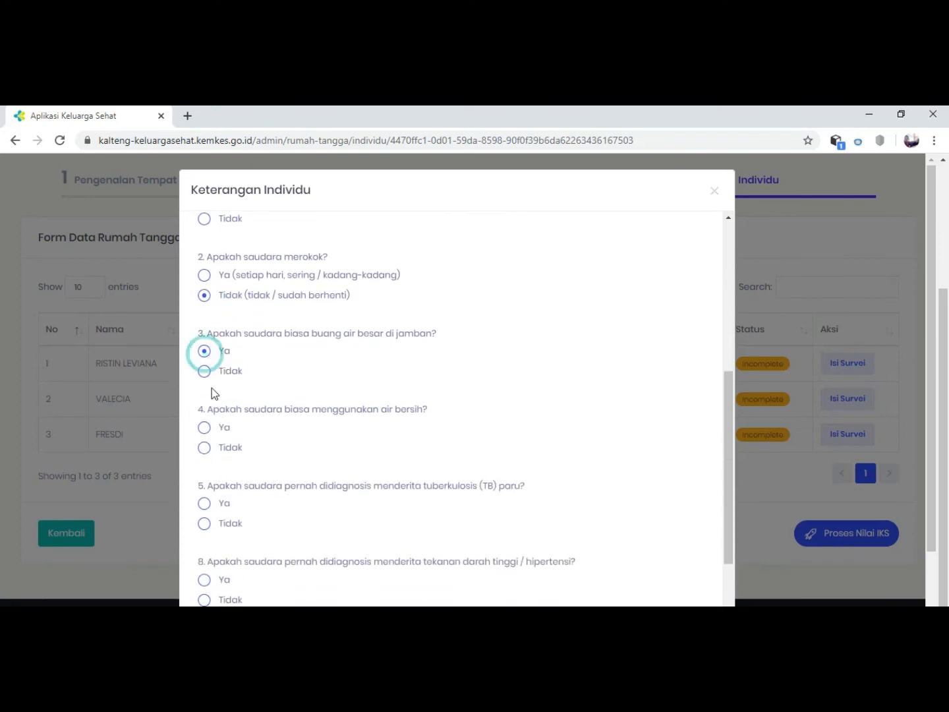
{"action": "left_click", "coordinate": [206, 429]}
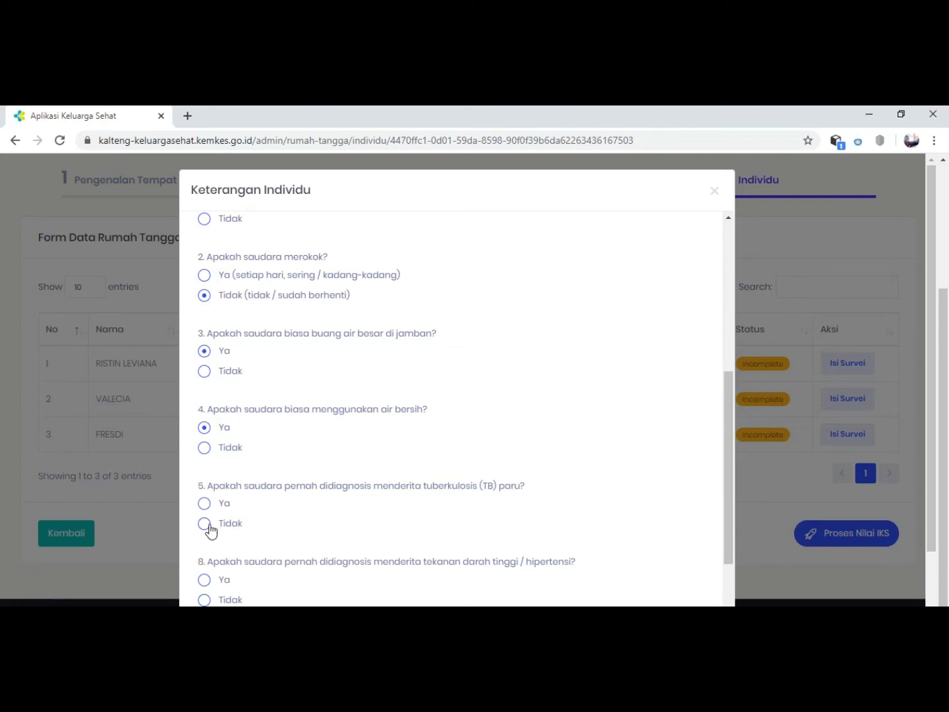
{"action": "left_click", "coordinate": [210, 525]}
Answer Tidak to question 7 on prolonged batuk berdahak and to question 8 on a hipertensi diagnosis.
{"action": "scroll", "coordinate": [211, 527], "scroll_direction": "down", "scroll_amount": 2}
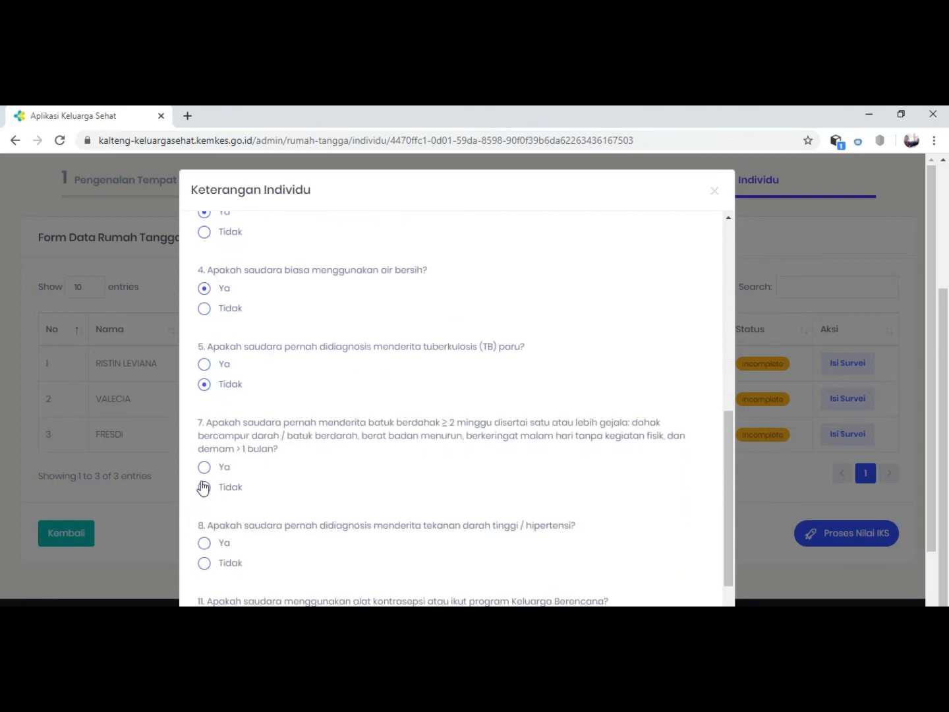
{"action": "left_click", "coordinate": [204, 488]}
{"action": "scroll", "coordinate": [207, 518], "scroll_direction": "down", "scroll_amount": 1}
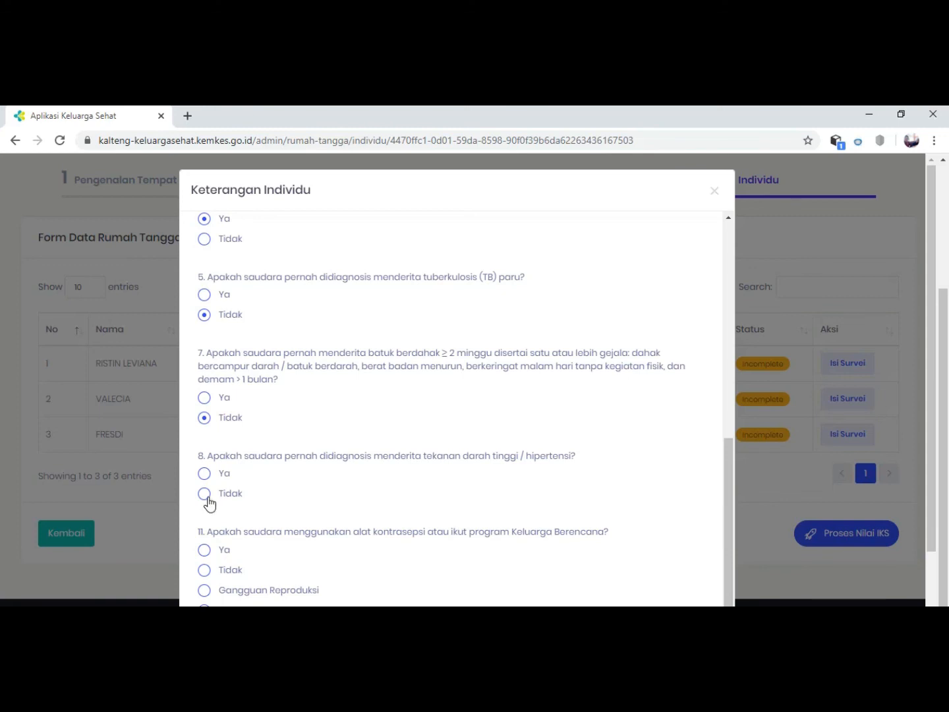
{"action": "left_click", "coordinate": [206, 496]}
Answer Ya to the blood pressure measurement question, then enter Sistolik 100 mmHg and Diastolik 80 mmHg.
{"action": "scroll", "coordinate": [205, 512], "scroll_direction": "down", "scroll_amount": 1}
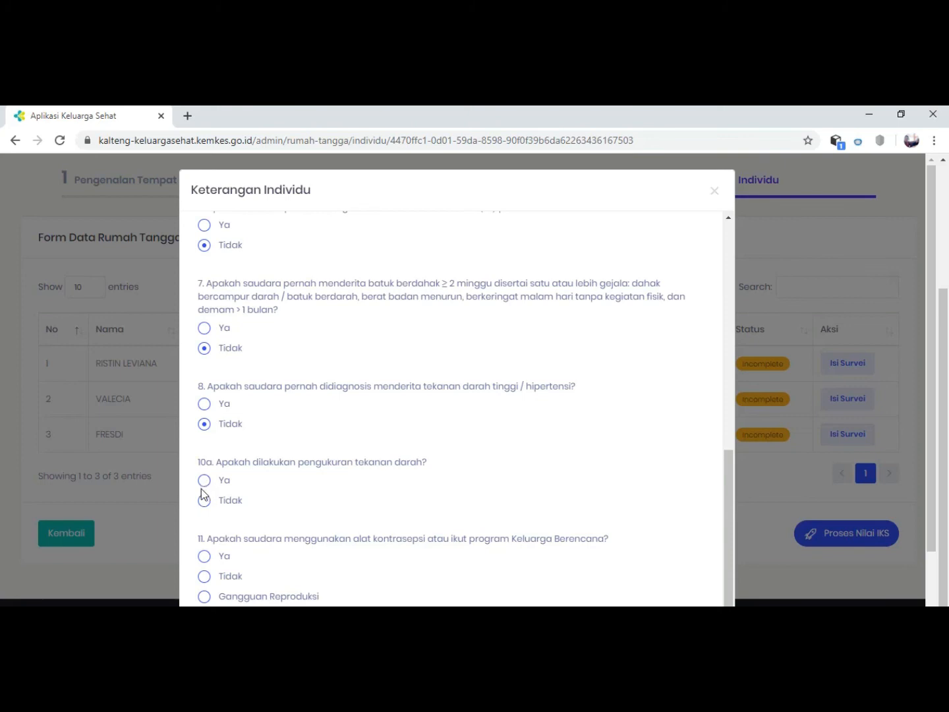
{"action": "left_click", "coordinate": [204, 480]}
{"action": "scroll", "coordinate": [226, 540], "scroll_direction": "down", "scroll_amount": 1}
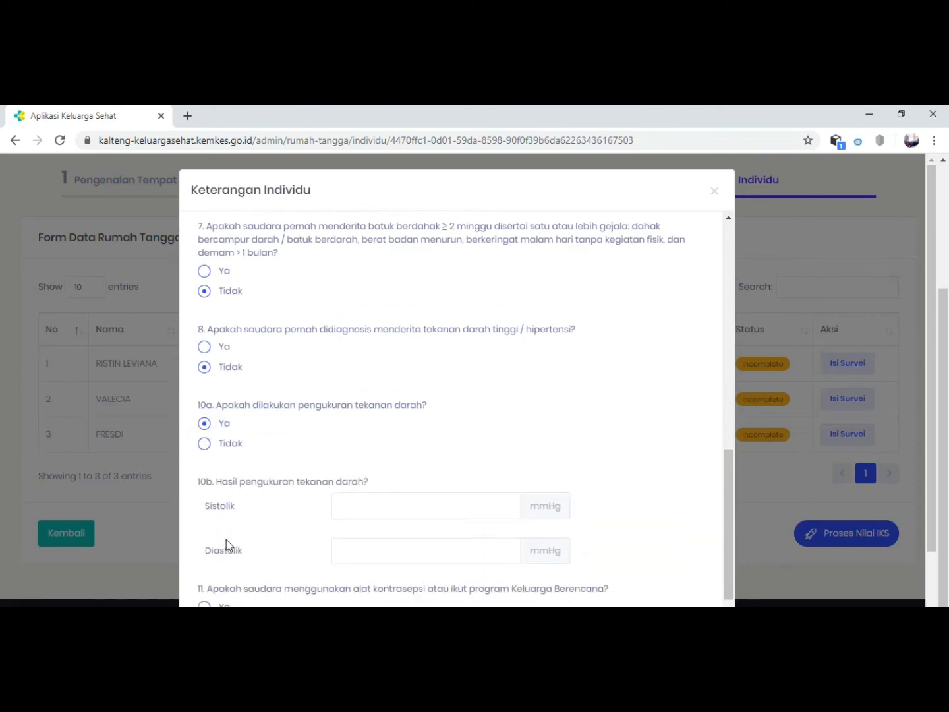
{"action": "left_click", "coordinate": [354, 487]}
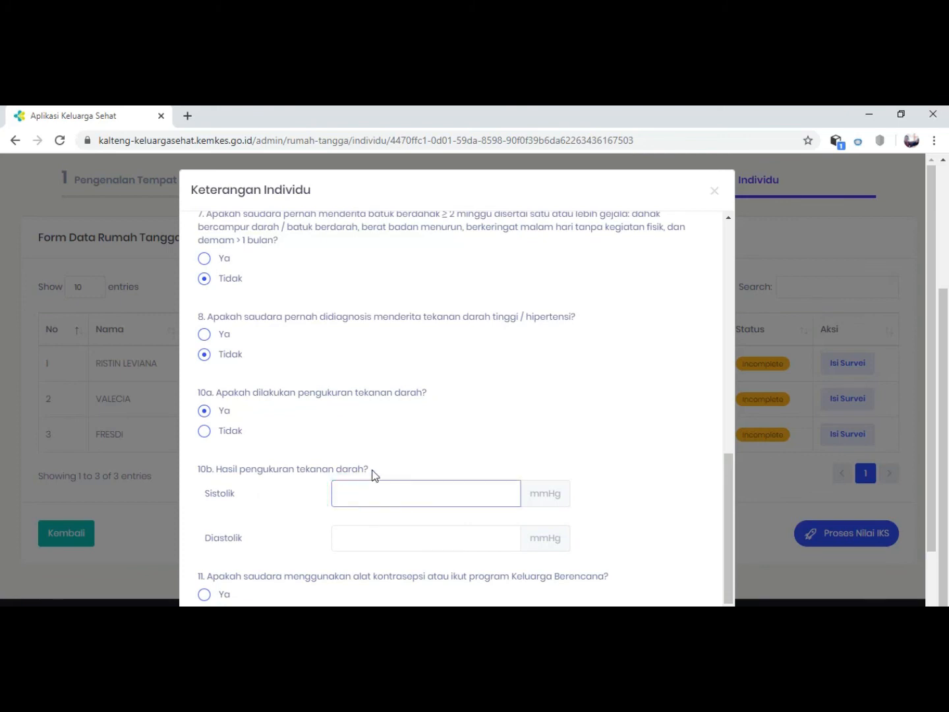
{"action": "type", "text": "100"}
{"action": "left_click", "coordinate": [339, 531]}
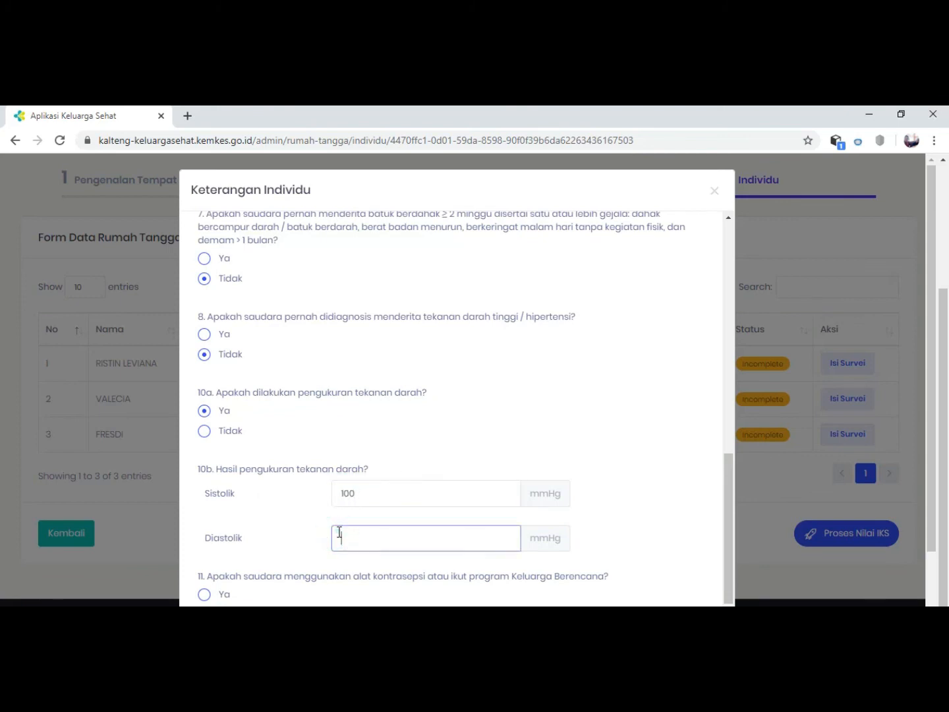
{"action": "type", "text": "80"}
Answer Ya to the question on contraception or Keluarga Berencana, then save the member's survey and acknowledge it.
{"action": "scroll", "coordinate": [392, 507], "scroll_direction": "down", "scroll_amount": 2}
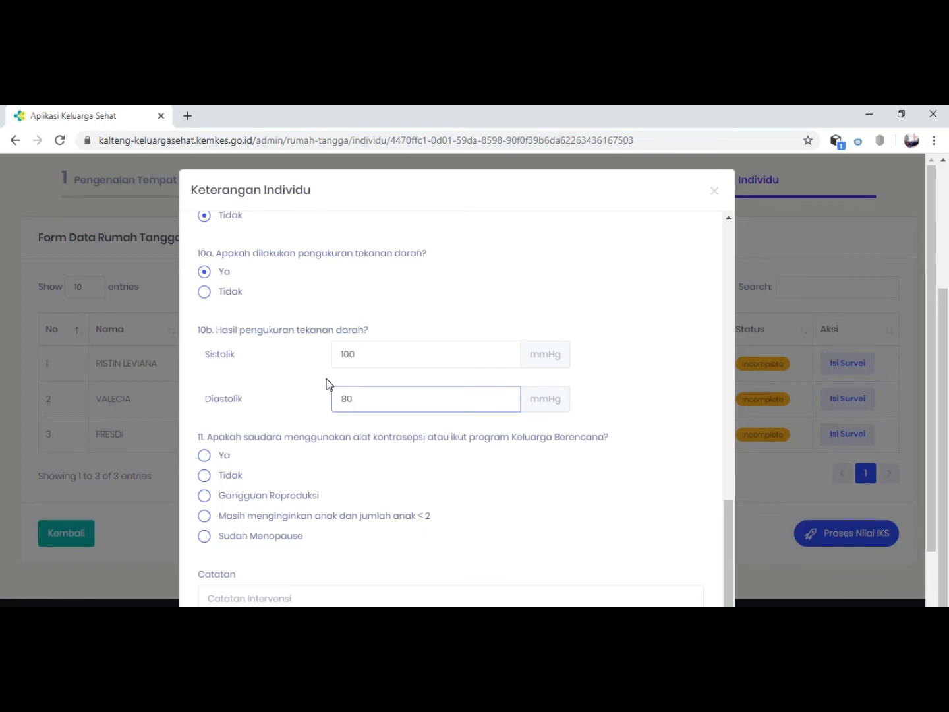
{"action": "left_click", "coordinate": [226, 462]}
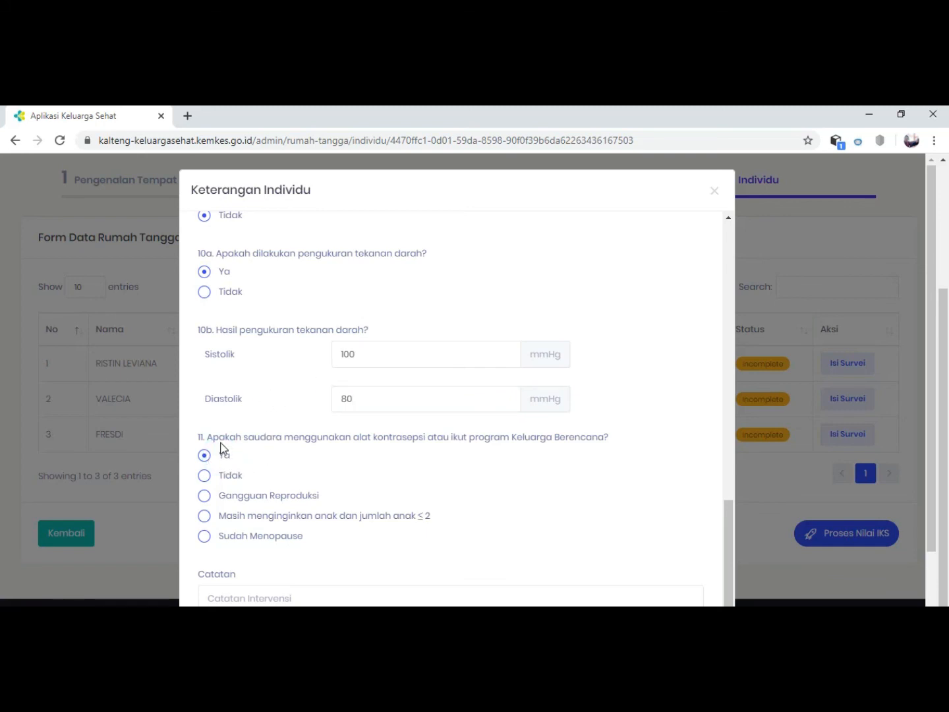
{"action": "scroll", "coordinate": [421, 442], "scroll_direction": "down", "scroll_amount": 5}
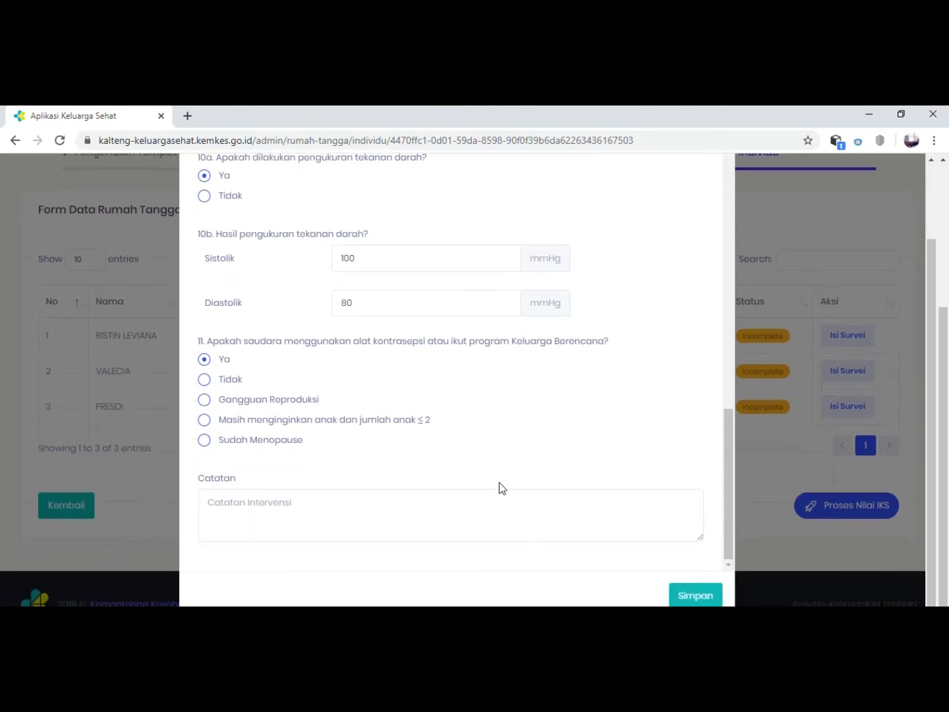
{"action": "left_click", "coordinate": [692, 597]}
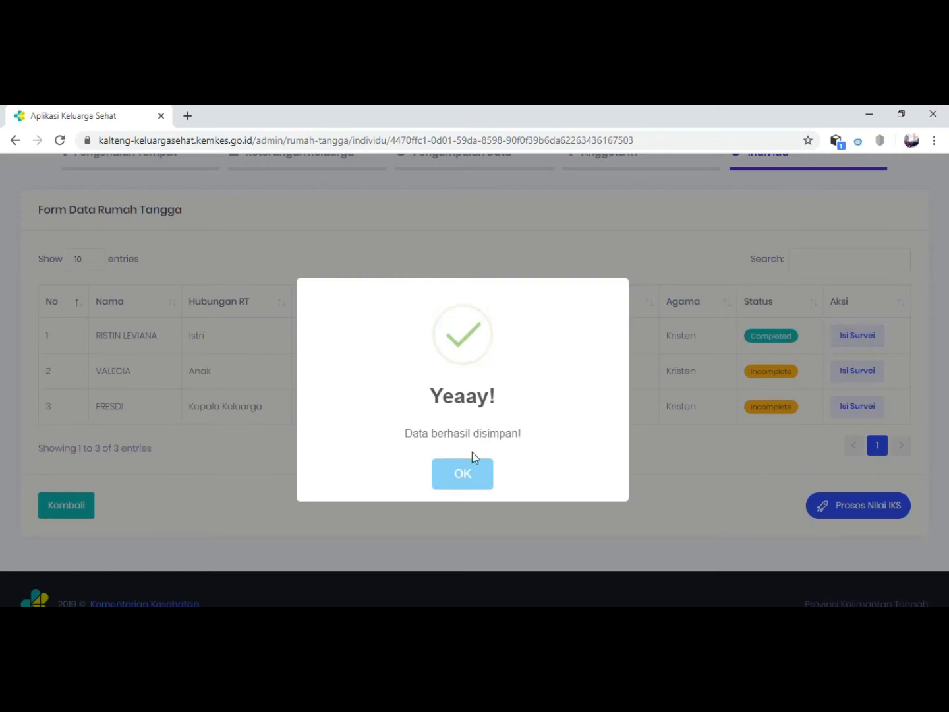
{"action": "left_click", "coordinate": [476, 480]}
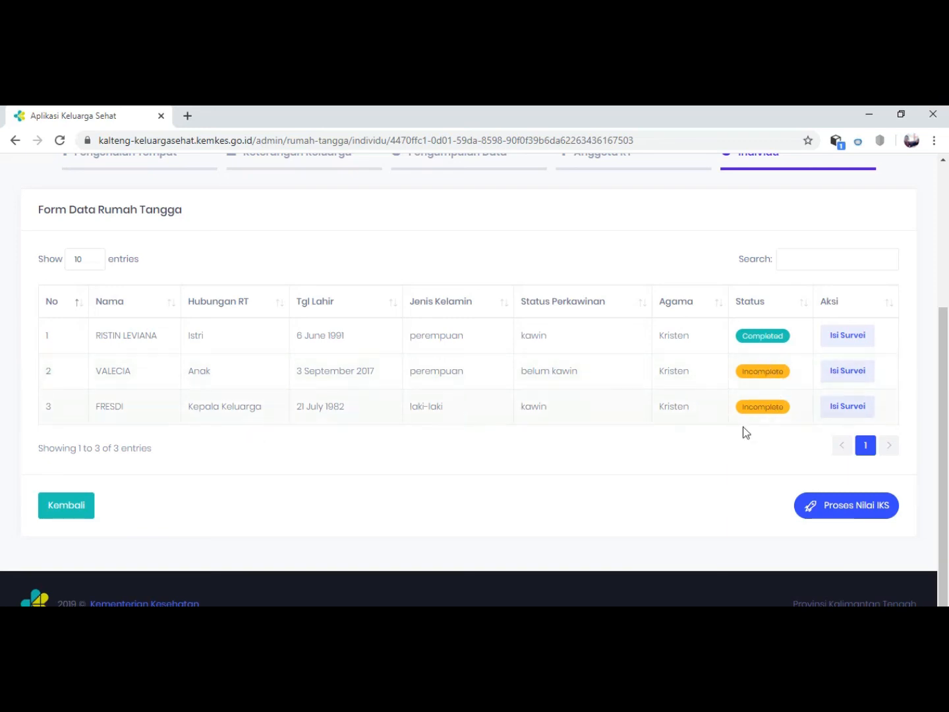
Open the individual survey of the household's Anak member, answering Ya to JKN ownership and Tidak to merokok.
{"action": "left_click", "coordinate": [834, 371]}
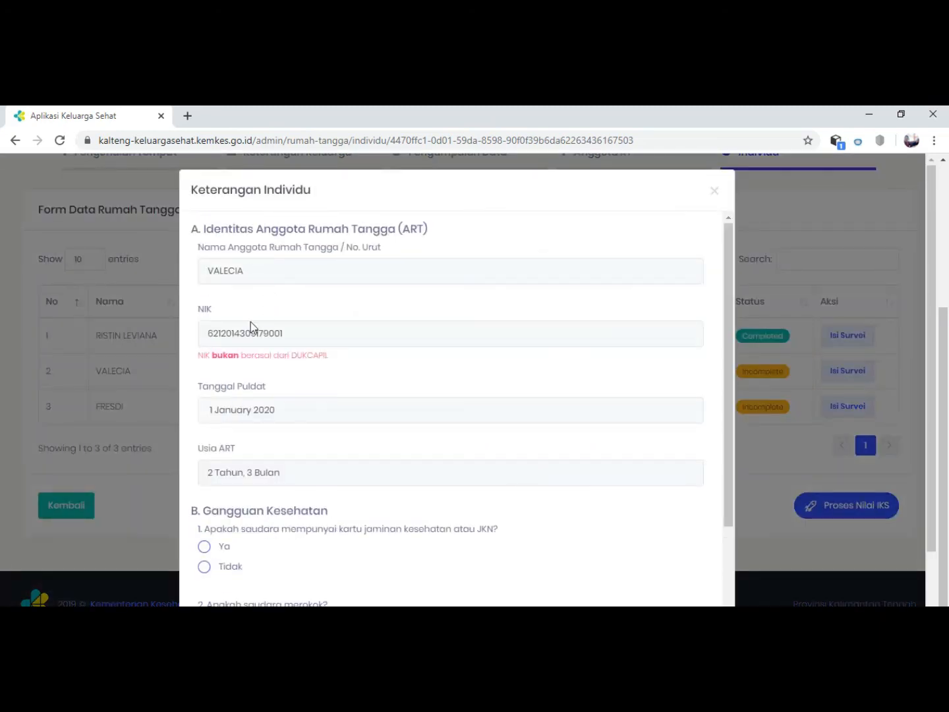
{"action": "scroll", "coordinate": [213, 493], "scroll_direction": "down", "scroll_amount": 3}
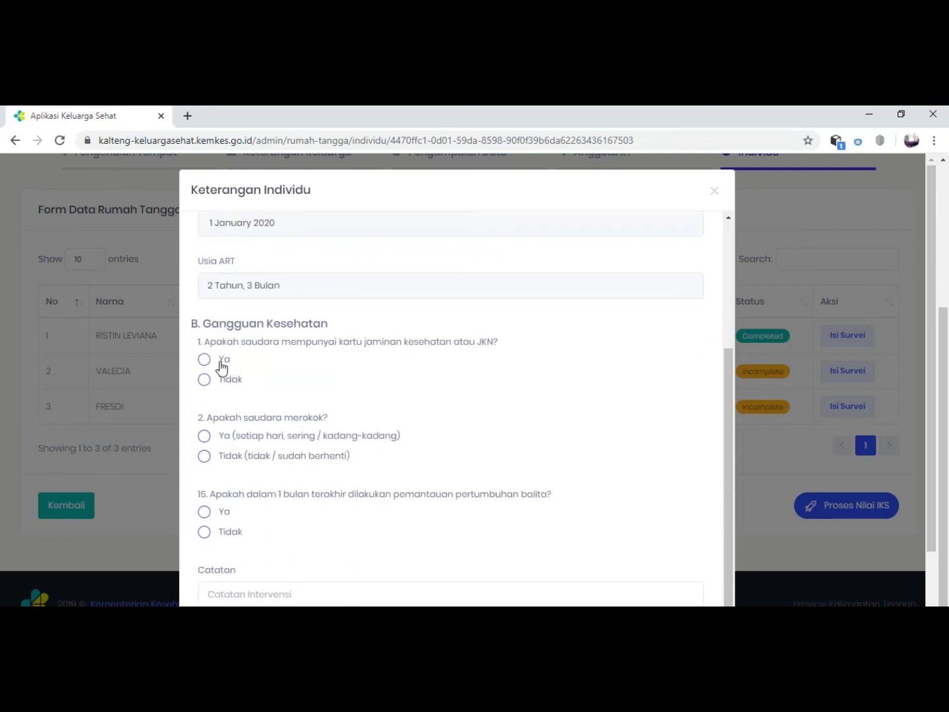
{"action": "left_click", "coordinate": [207, 361]}
{"action": "left_click", "coordinate": [204, 460]}
Answer Tidak to question 15 on balita growth monitoring in the last month, then save the child's survey and acknowledge it.
{"action": "scroll", "coordinate": [215, 474], "scroll_direction": "down", "scroll_amount": 1}
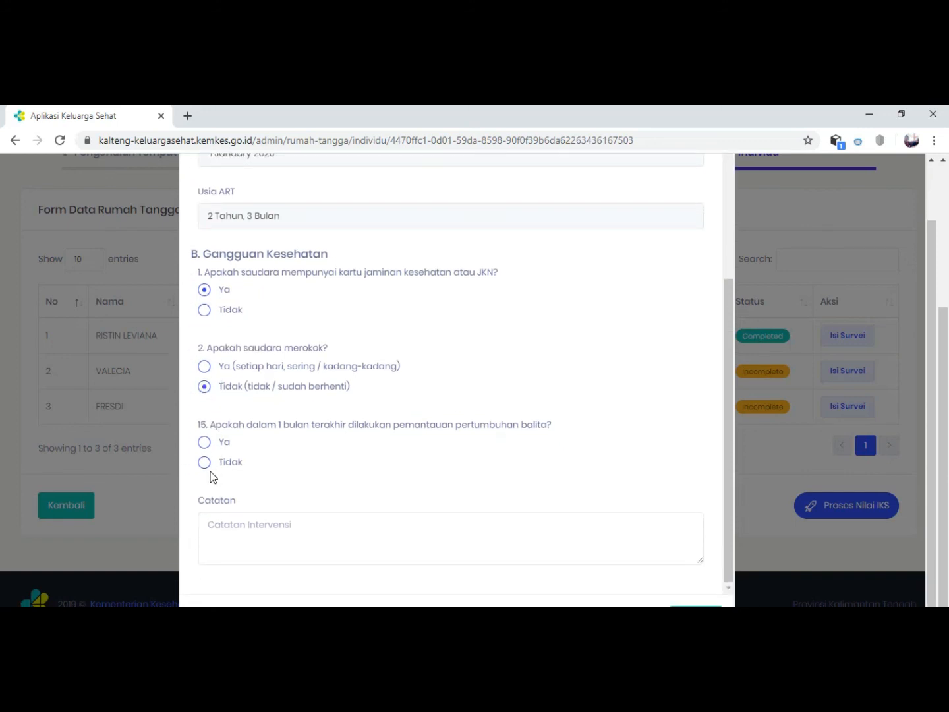
{"action": "left_click", "coordinate": [219, 465]}
{"action": "scroll", "coordinate": [392, 506], "scroll_direction": "down", "scroll_amount": 1}
{"action": "left_click", "coordinate": [689, 597]}
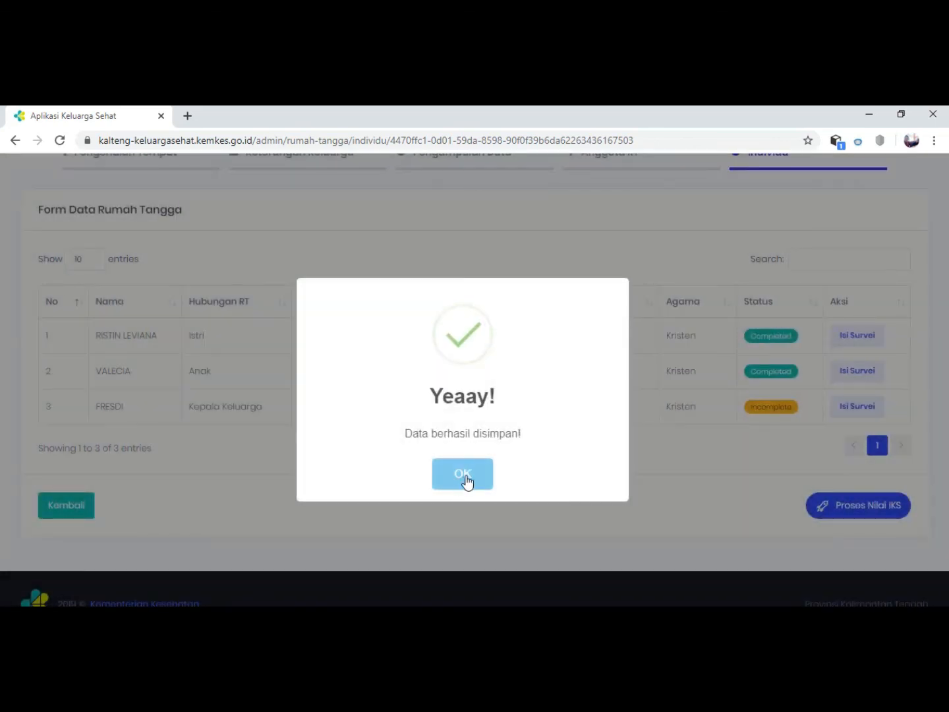
{"action": "left_click", "coordinate": [464, 475]}
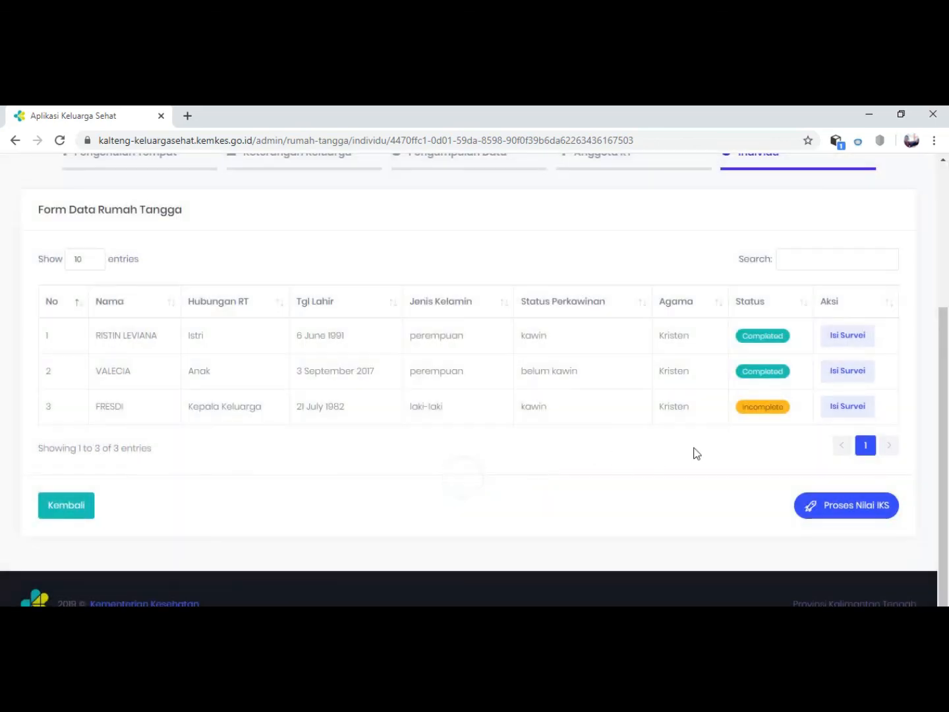
Open the individual survey of the Kepala Keluarga, answering Ya to both JKN ownership and merokok.
{"action": "left_click", "coordinate": [833, 406]}
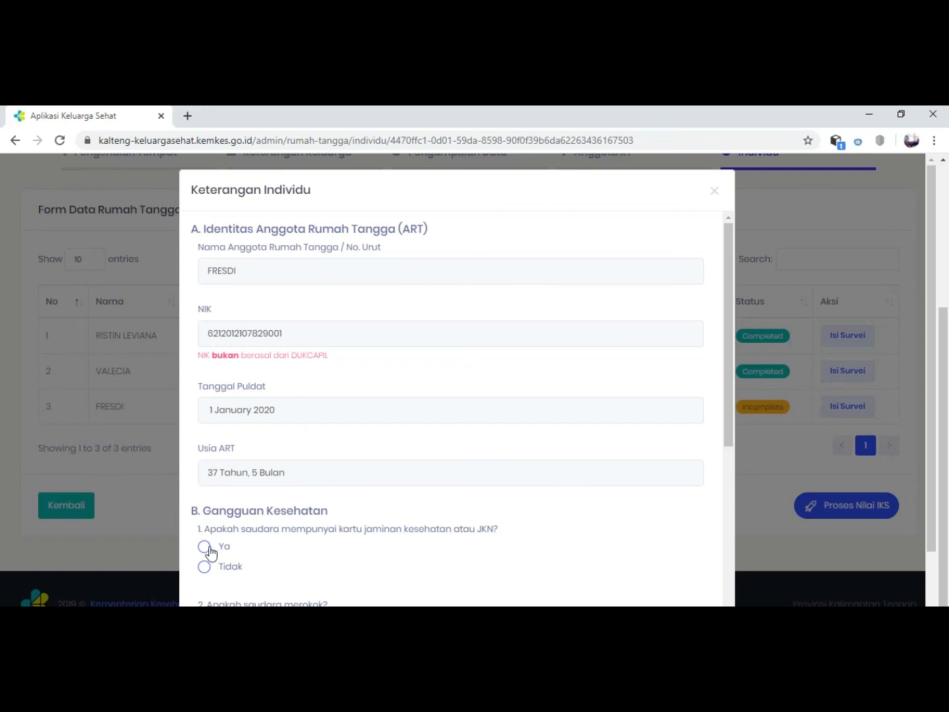
{"action": "left_click", "coordinate": [207, 549]}
{"action": "scroll", "coordinate": [211, 528], "scroll_direction": "down", "scroll_amount": 2}
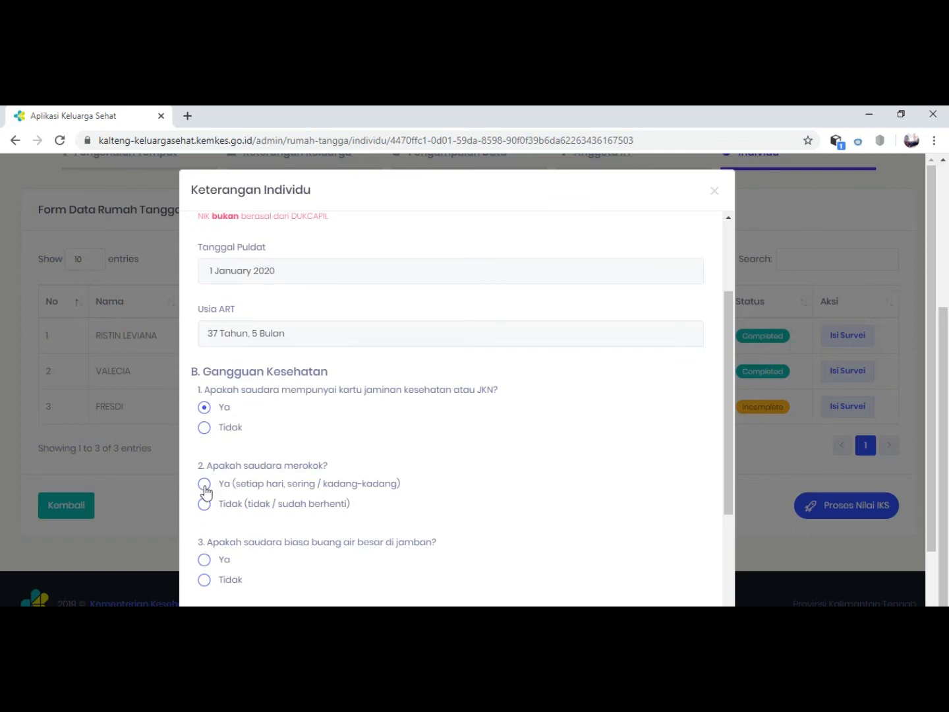
{"action": "left_click", "coordinate": [205, 488]}
Answer Tidak to question 3 on using a jamban and question 4 on using air bersih.
{"action": "scroll", "coordinate": [207, 488], "scroll_direction": "down", "scroll_amount": 1}
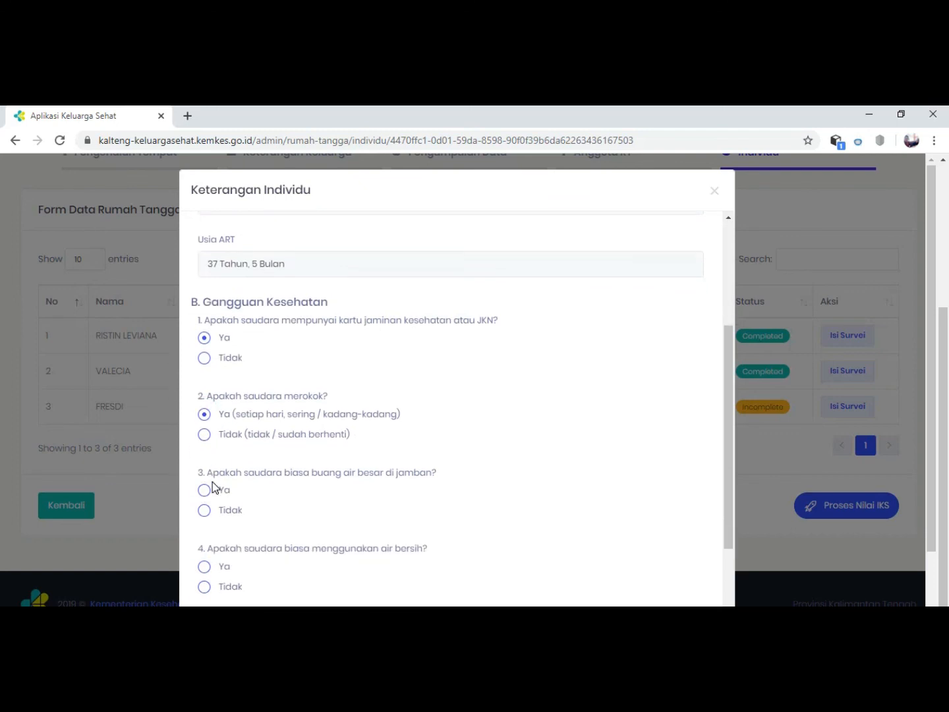
{"action": "left_click", "coordinate": [208, 518]}
{"action": "scroll", "coordinate": [208, 519], "scroll_direction": "down", "scroll_amount": 1}
{"action": "left_click", "coordinate": [207, 518]}
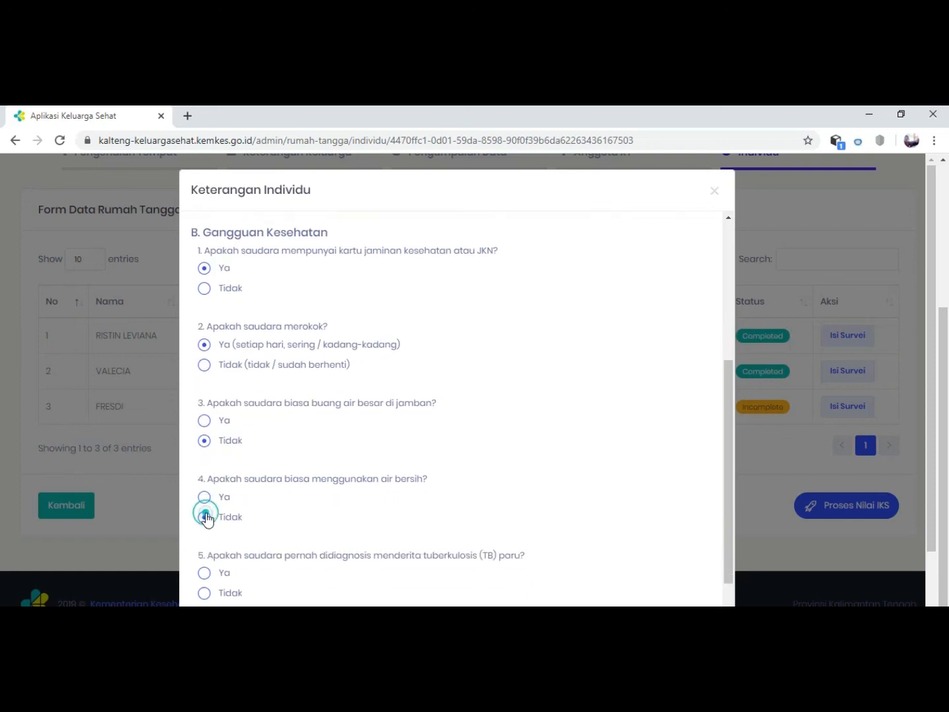
Answer Tidak to a tuberkulosis (TB) paru diagnosis, and change the air bersih and jamban answers to Ya.
{"action": "scroll", "coordinate": [207, 519], "scroll_direction": "down", "scroll_amount": 1}
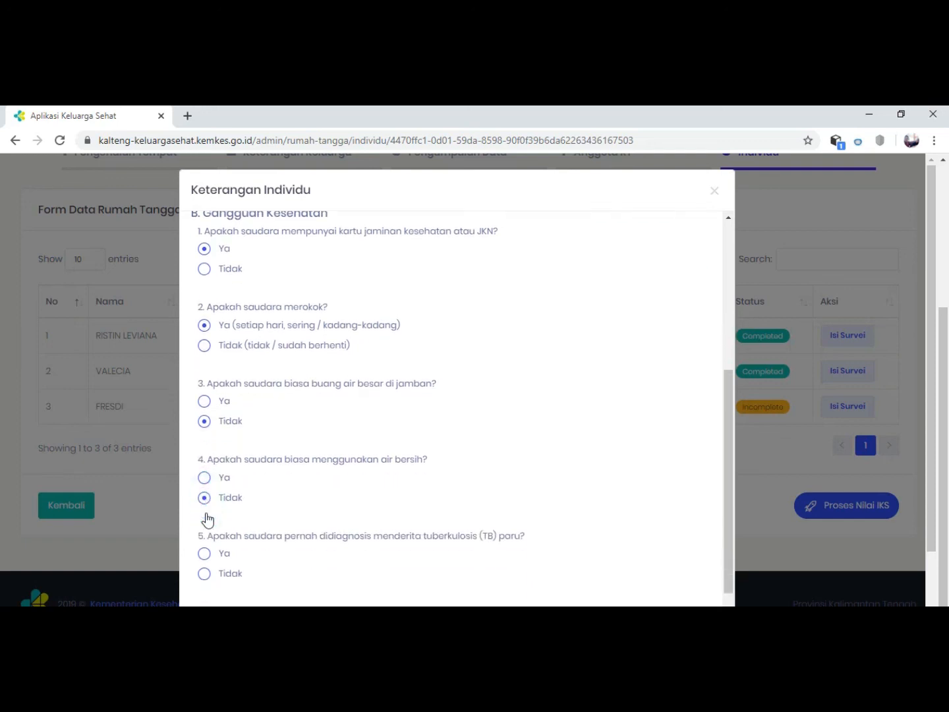
{"action": "left_click", "coordinate": [206, 524]}
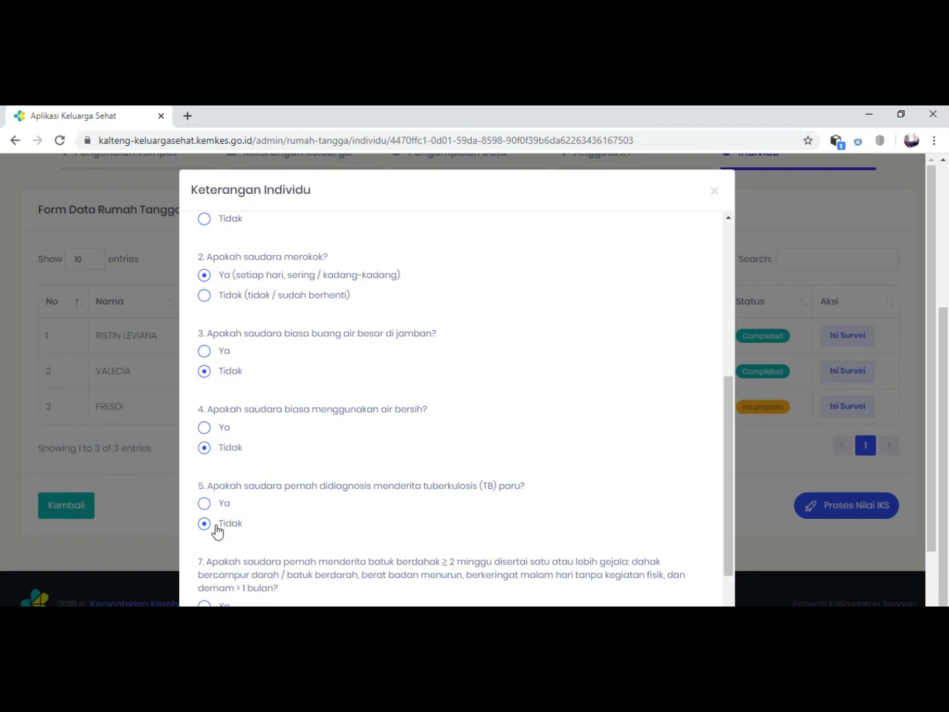
{"action": "left_click", "coordinate": [205, 428]}
{"action": "left_click", "coordinate": [204, 354]}
{"action": "scroll", "coordinate": [215, 474], "scroll_direction": "up", "scroll_amount": 1}
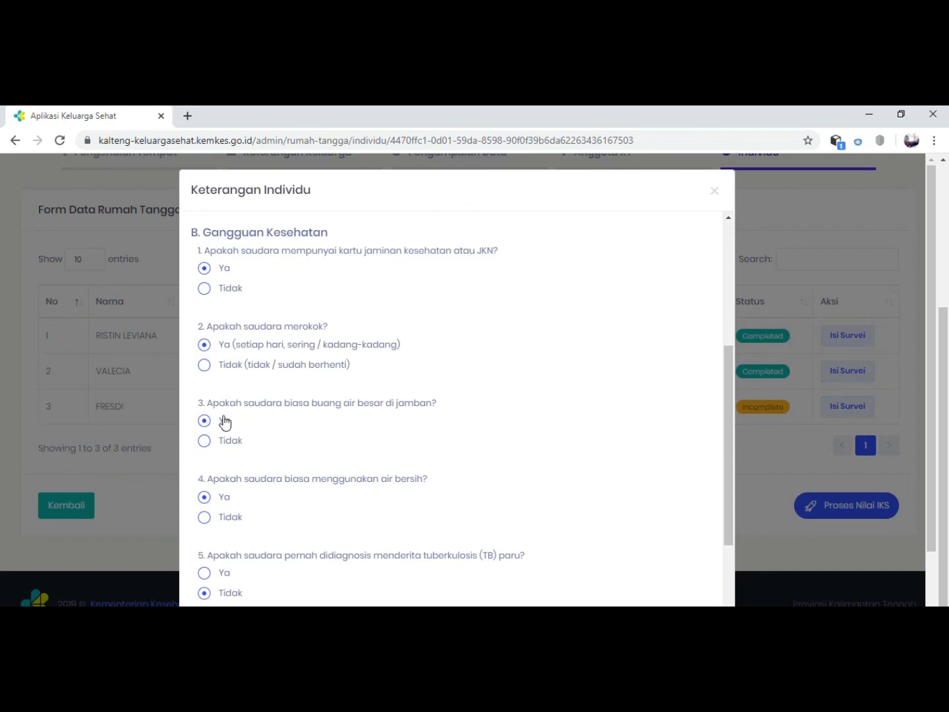
Answer Tidak for the Kepala Keluarga to question 7 on prolonged batuk berdahak and question 8 on a hipertensi diagnosis.
{"action": "scroll", "coordinate": [232, 509], "scroll_direction": "down", "scroll_amount": 2}
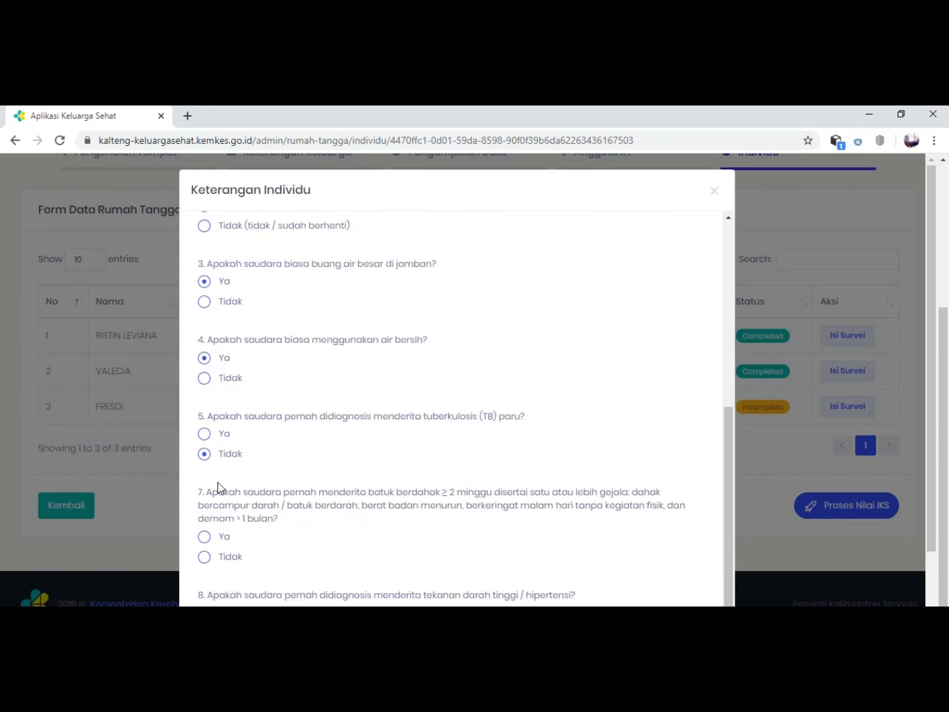
{"action": "scroll", "coordinate": [216, 488], "scroll_direction": "down", "scroll_amount": 2}
{"action": "left_click", "coordinate": [205, 458]}
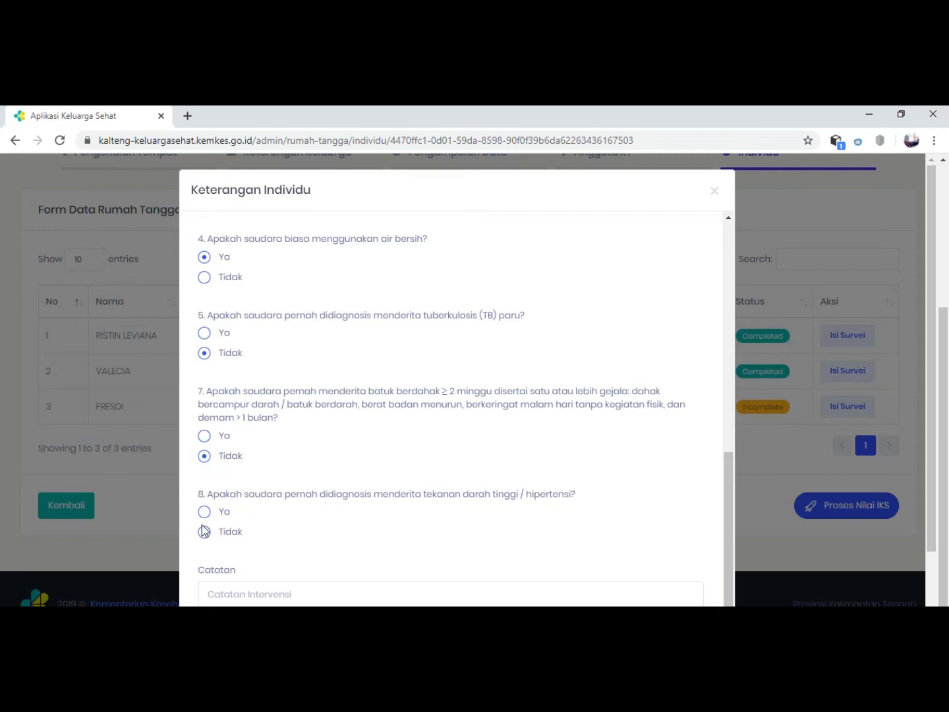
{"action": "left_click", "coordinate": [204, 531]}
Answer Tidak to question 10a on blood pressure measurement, then save the Kepala Keluarga's survey and acknowledge it.
{"action": "scroll", "coordinate": [250, 535], "scroll_direction": "down", "scroll_amount": 1}
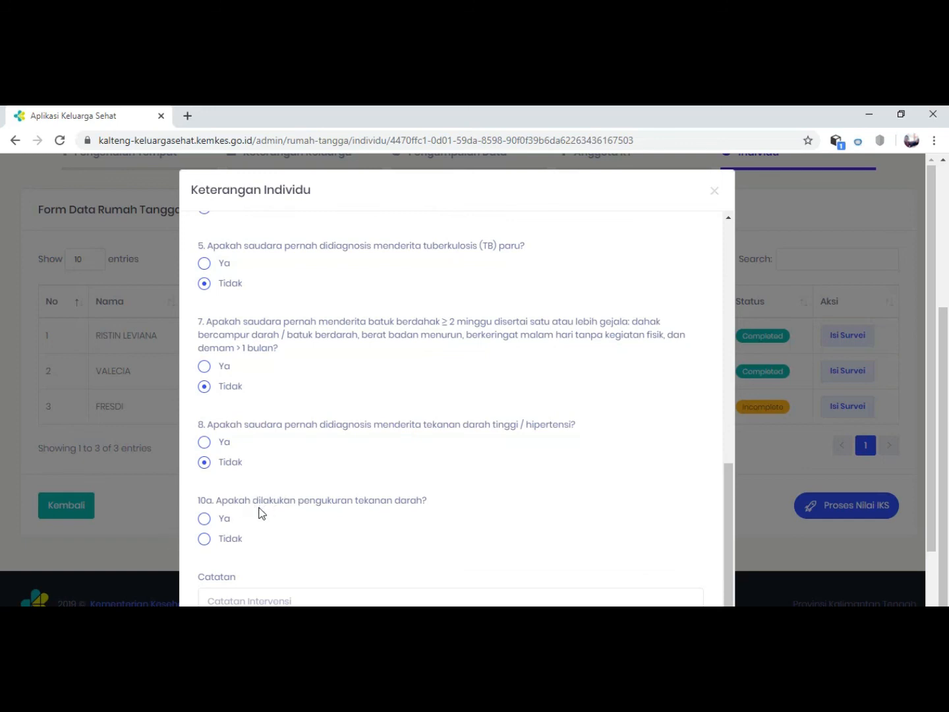
{"action": "left_click", "coordinate": [204, 546]}
{"action": "scroll", "coordinate": [309, 551], "scroll_direction": "down", "scroll_amount": 1}
{"action": "scroll", "coordinate": [613, 491], "scroll_direction": "down", "scroll_amount": 2}
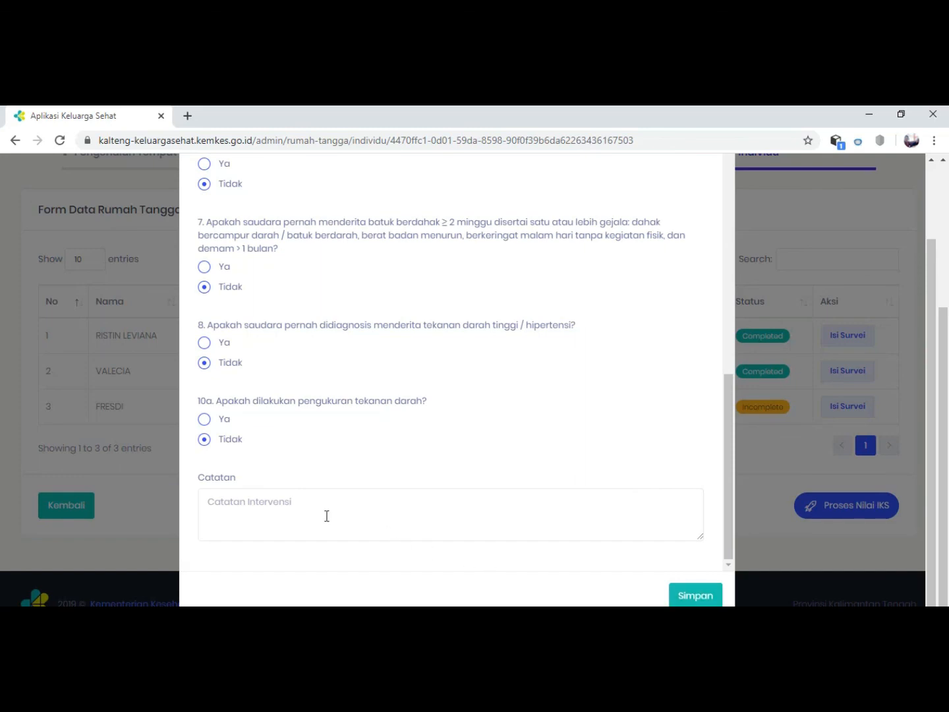
{"action": "left_click", "coordinate": [693, 595]}
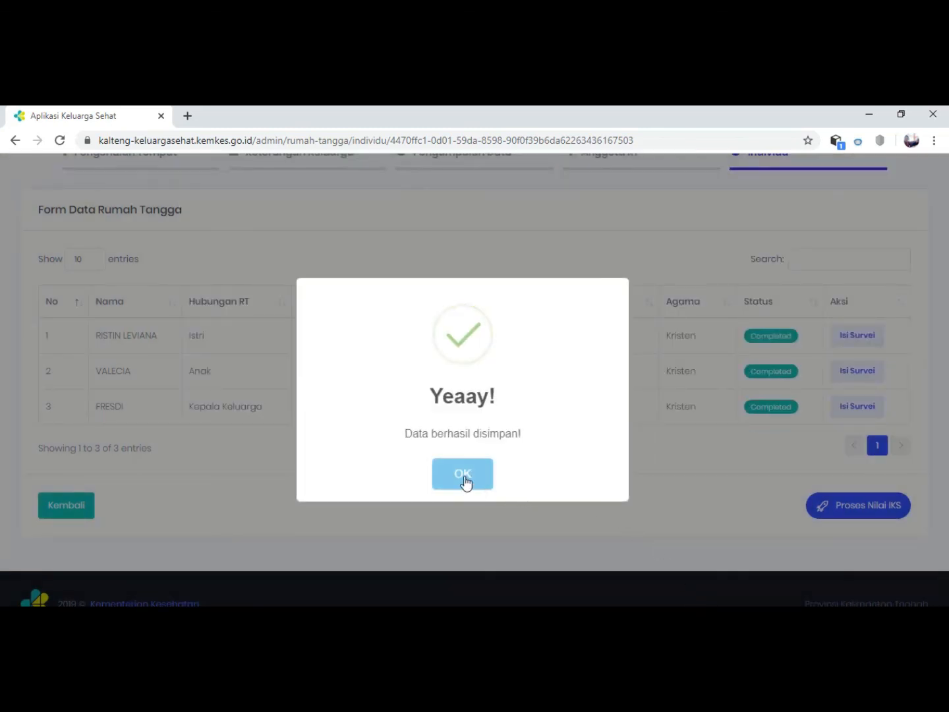
{"action": "left_click", "coordinate": [463, 478]}
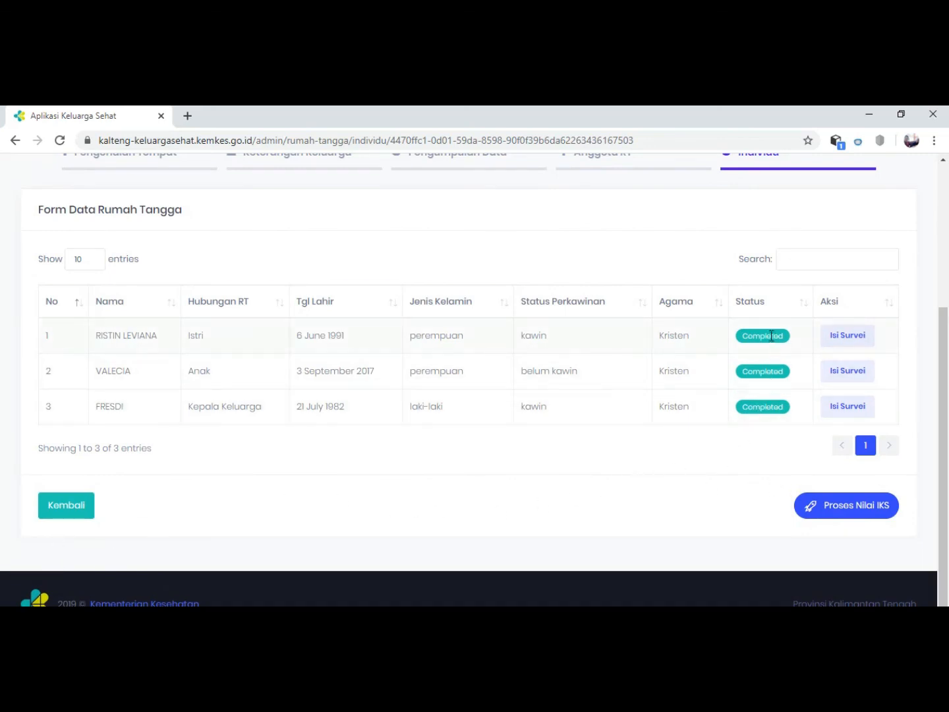
Process the household's IKS value from the Individu stage and acknowledge the processing notice.
{"action": "scroll", "coordinate": [780, 423], "scroll_direction": "up", "scroll_amount": 3}
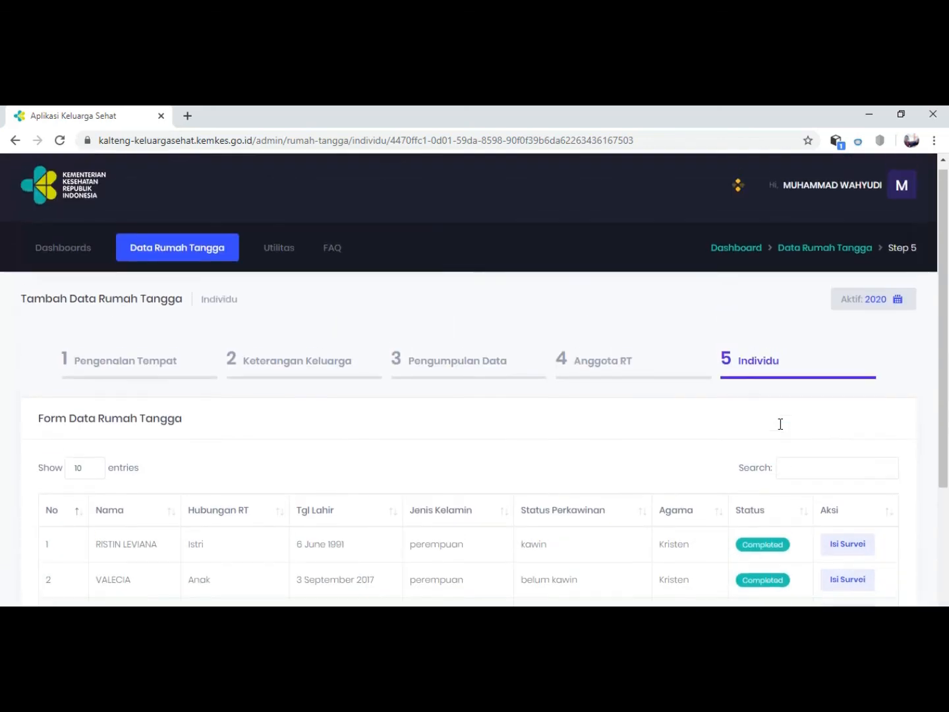
{"action": "scroll", "coordinate": [784, 429], "scroll_direction": "down", "scroll_amount": 3}
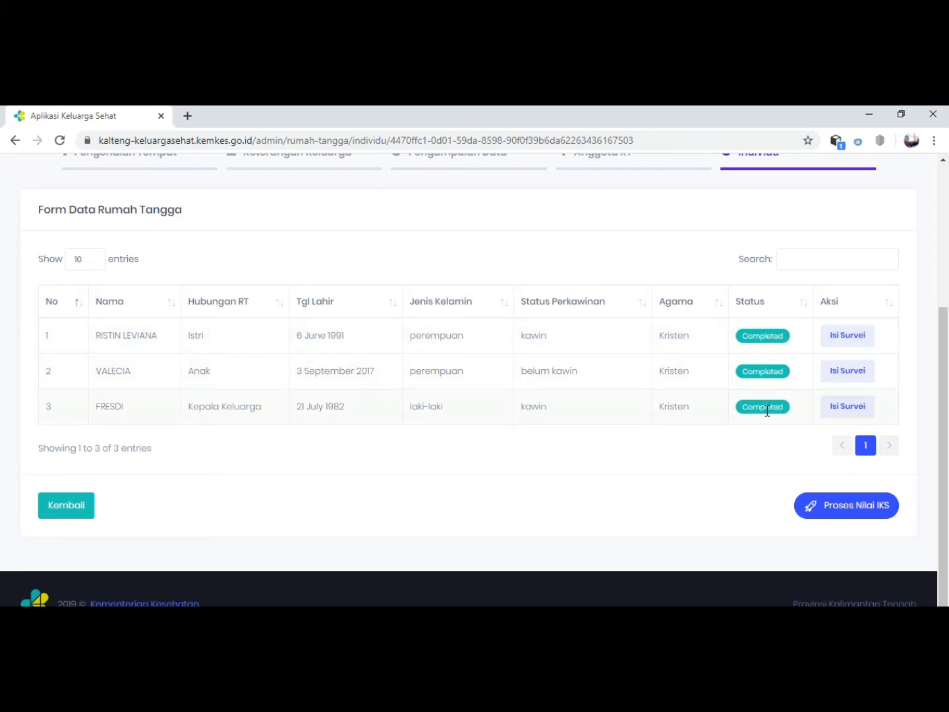
{"action": "left_click", "coordinate": [817, 510]}
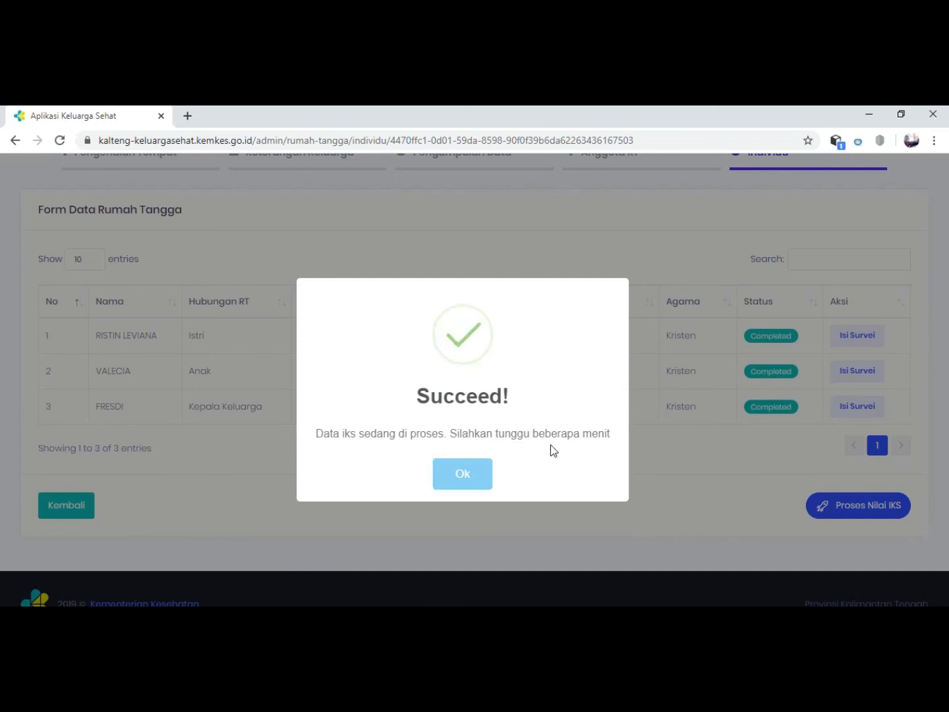
{"action": "left_click", "coordinate": [461, 481]}
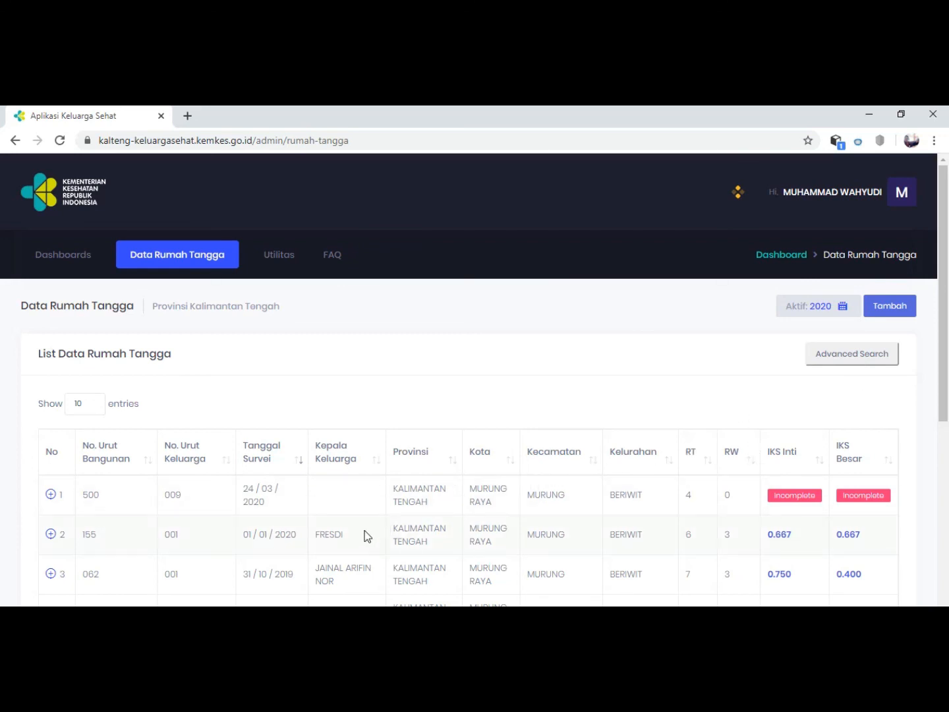
Review the household list and its IKS Inti and IKS Besar values, checking the surveyor and available actions for building number 155.
{"action": "scroll", "coordinate": [363, 532], "scroll_direction": "down", "scroll_amount": 1}
{"action": "scroll", "coordinate": [363, 532], "scroll_direction": "down", "scroll_amount": 1}
{"action": "scroll", "coordinate": [307, 508], "scroll_direction": "down", "scroll_amount": 1}
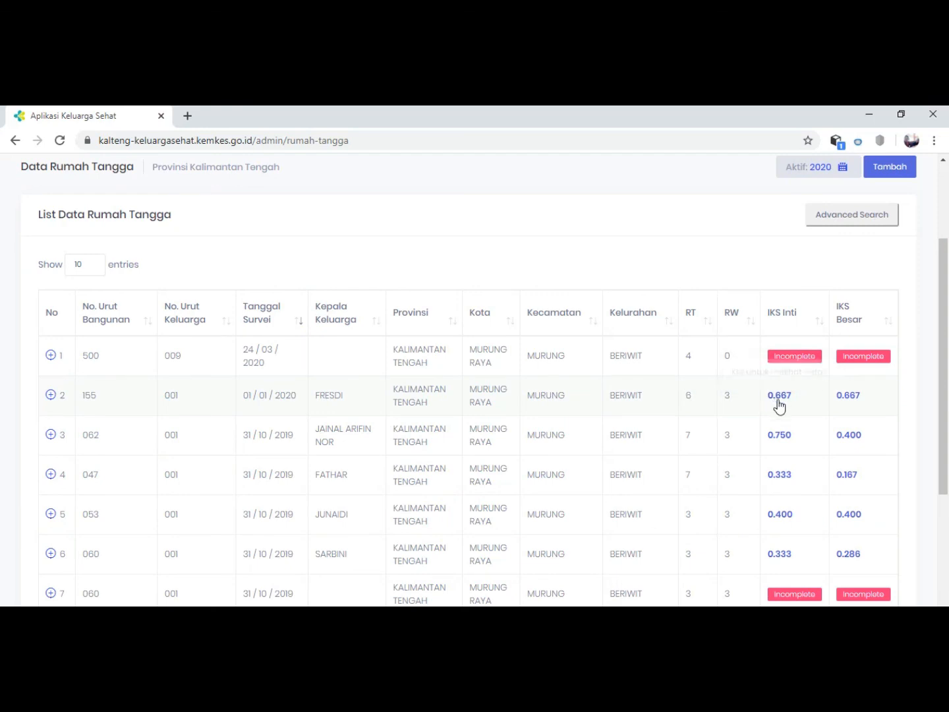
{"action": "left_click", "coordinate": [50, 396]}
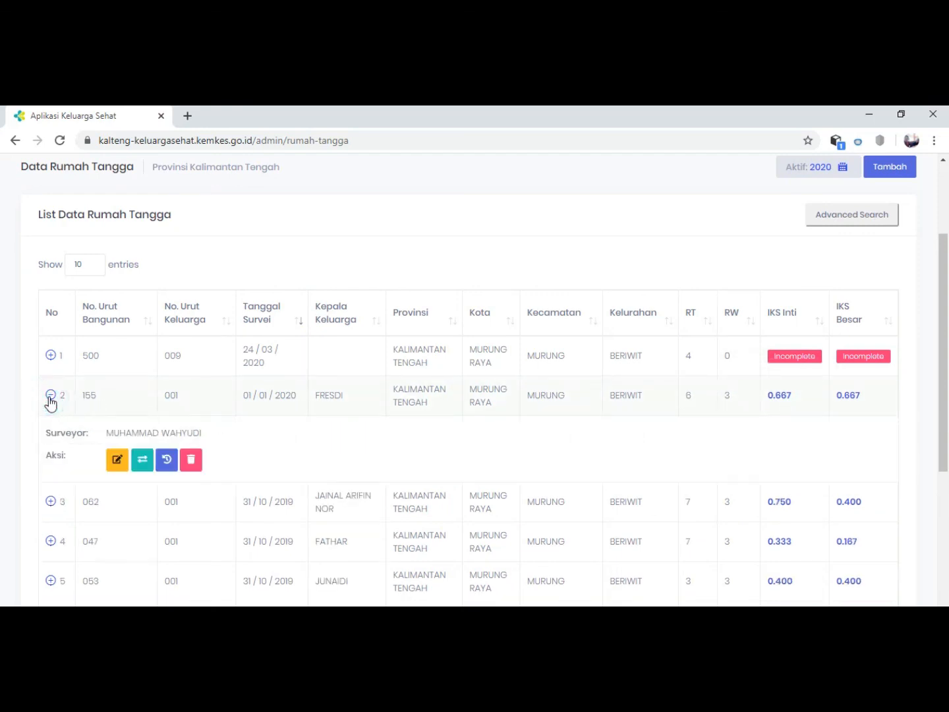
{"action": "left_click", "coordinate": [50, 395]}
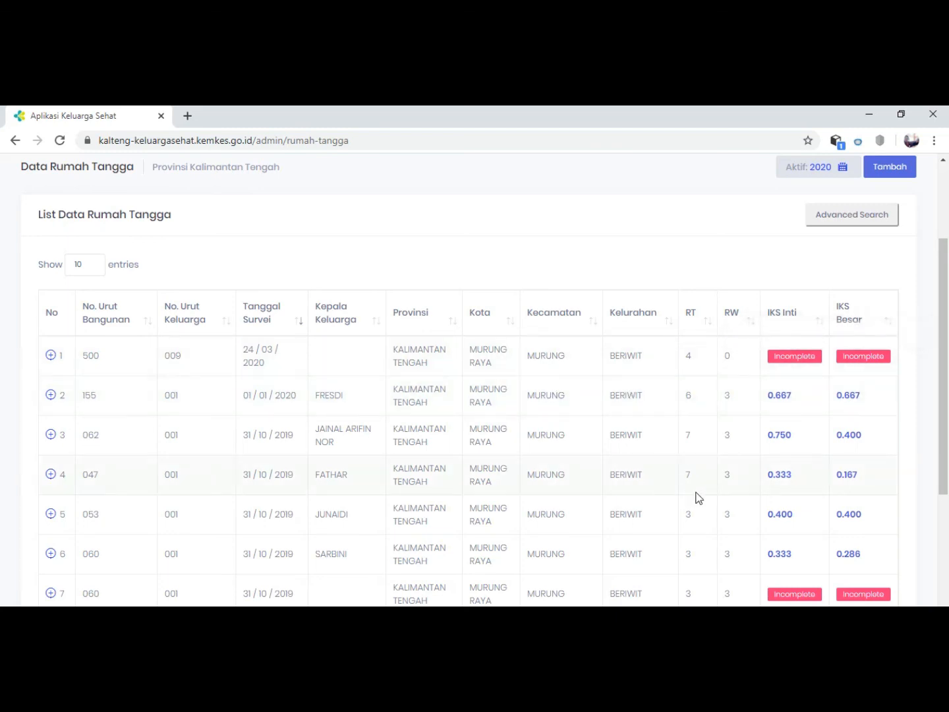
{"action": "scroll", "coordinate": [765, 530], "scroll_direction": "down", "scroll_amount": 1}
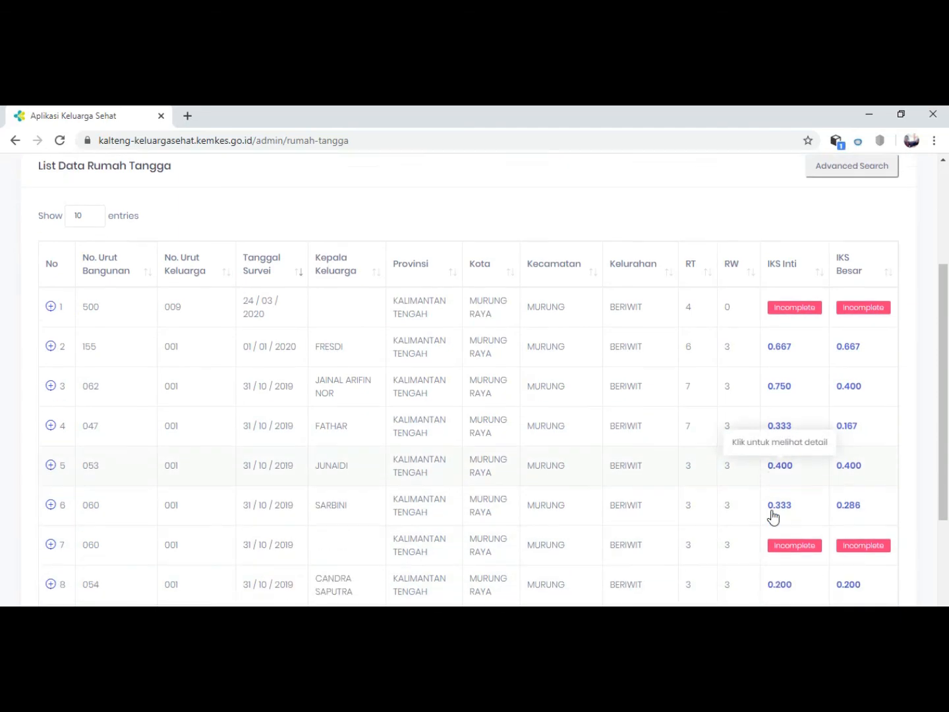
{"action": "scroll", "coordinate": [611, 492], "scroll_direction": "down", "scroll_amount": 3}
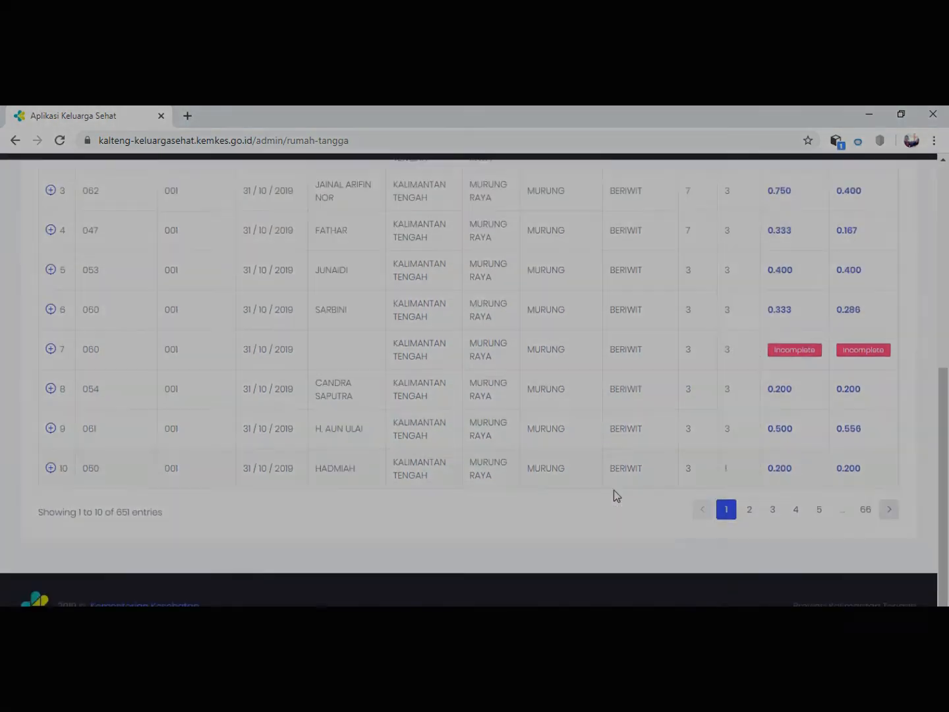